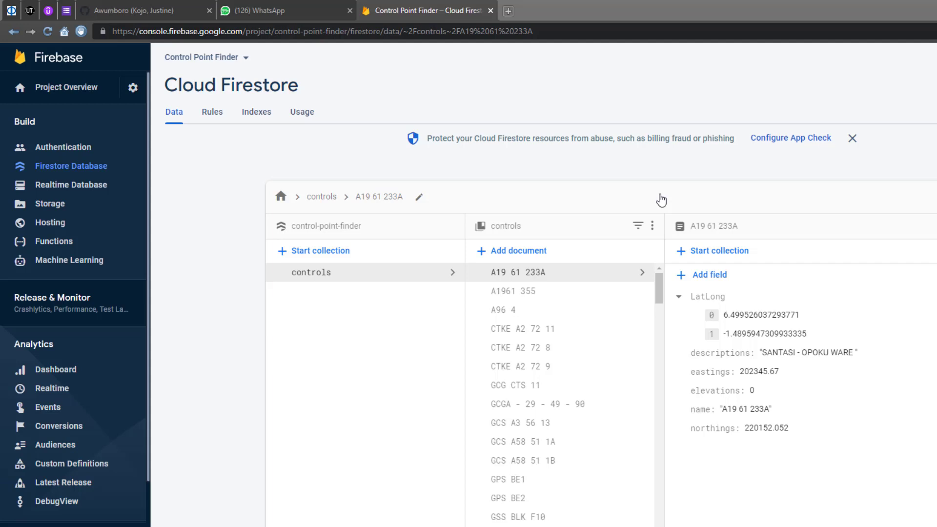
Step: Open the project list from the Control Point Finder Firestore data view
{"action": "key", "text": "ctrl+shift+b"}
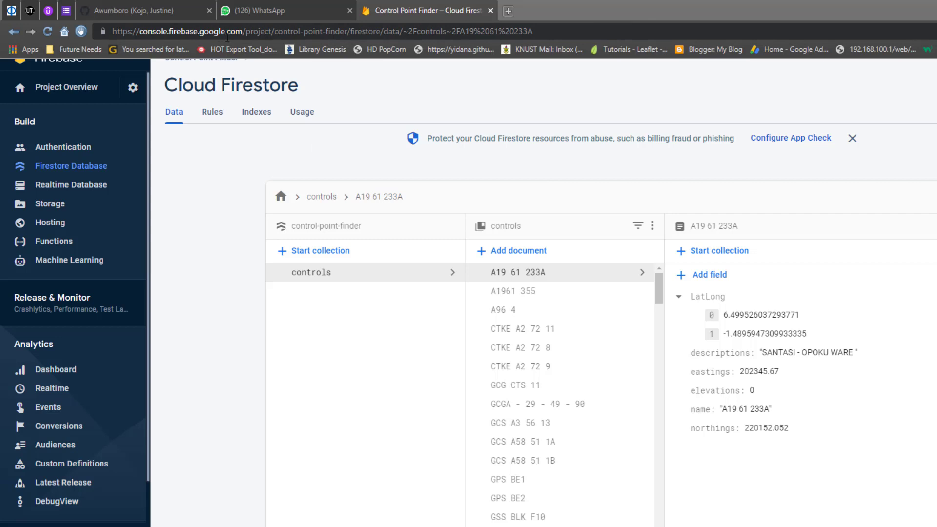
{"action": "key", "text": "ctrl+shift+b"}
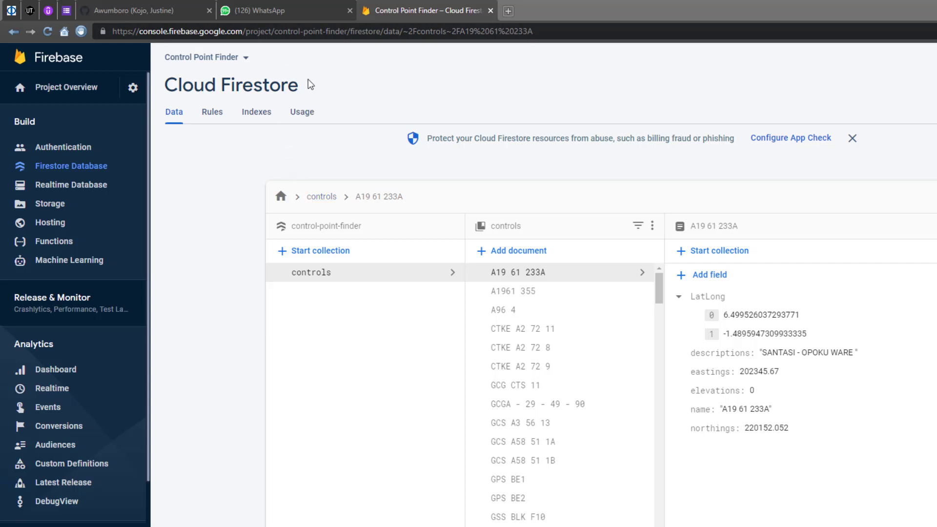
{"action": "scroll", "coordinate": [308, 79], "scroll_direction": "down", "scroll_amount": 1}
{"action": "scroll", "coordinate": [308, 79], "scroll_direction": "up", "scroll_amount": 1}
{"action": "scroll", "coordinate": [308, 79], "scroll_direction": "down", "scroll_amount": 1}
{"action": "scroll", "coordinate": [308, 79], "scroll_direction": "up", "scroll_amount": 1}
{"action": "left_click", "coordinate": [244, 63]}
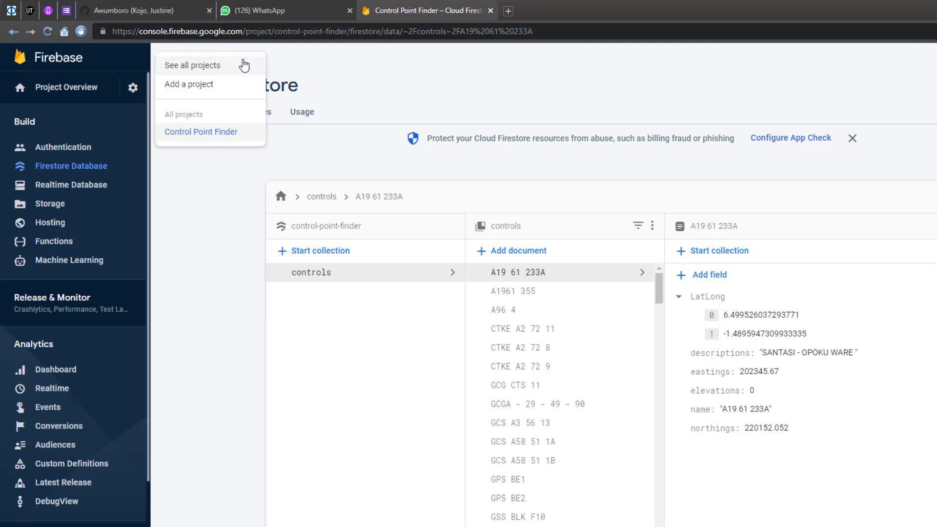
Step: Open the new-project form from the list of projects
{"action": "left_click", "coordinate": [198, 88]}
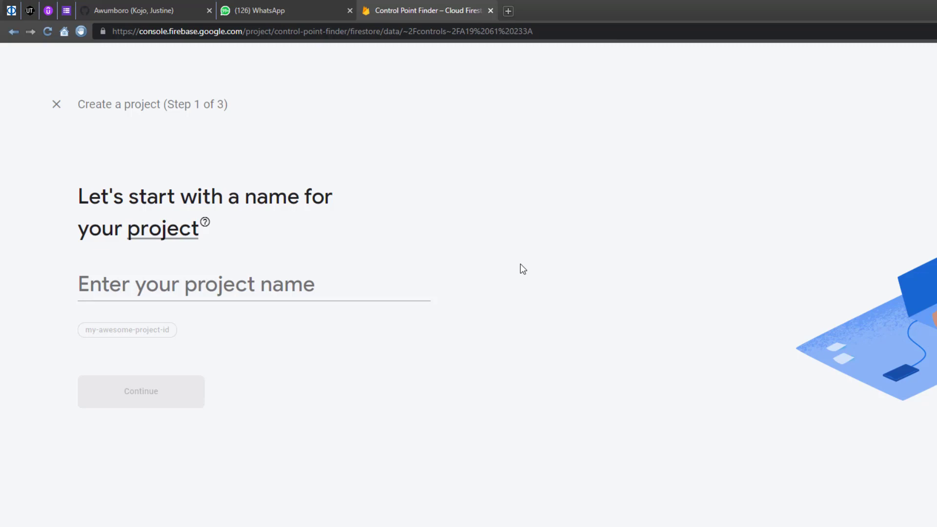
{"action": "left_click", "coordinate": [56, 104]}
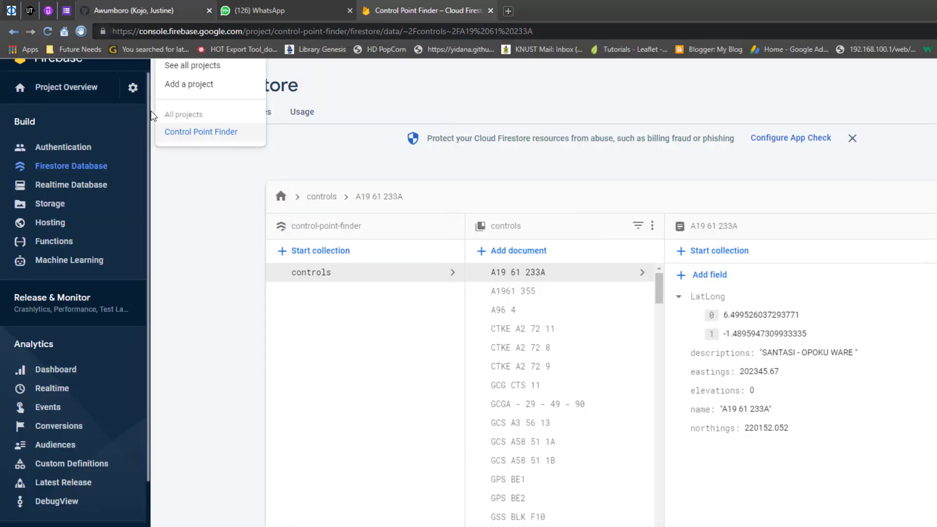
{"action": "left_click", "coordinate": [205, 208]}
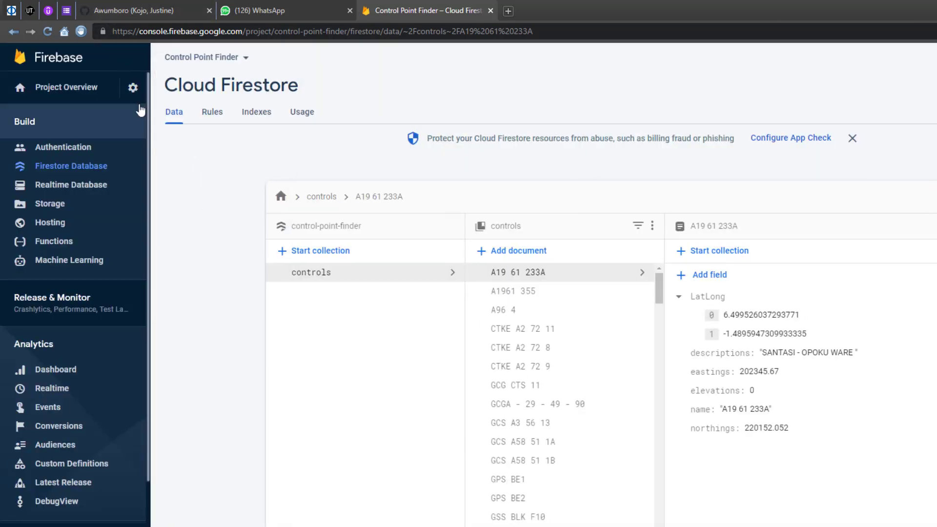
{"action": "left_click", "coordinate": [228, 59]}
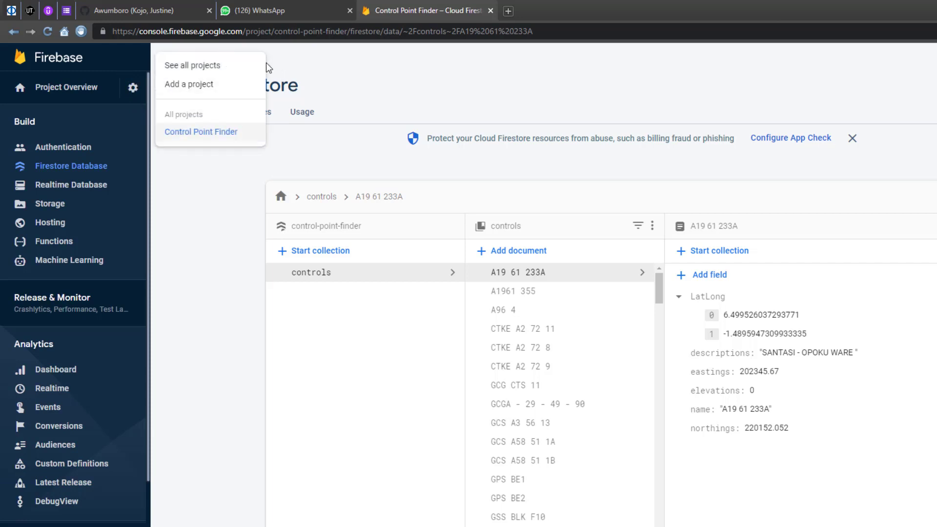
{"action": "left_click", "coordinate": [211, 91]}
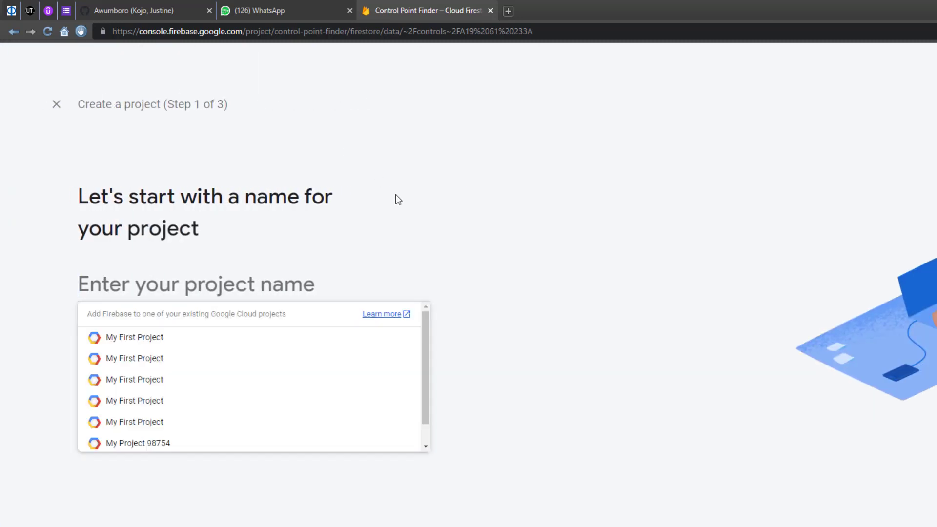
{"action": "left_click", "coordinate": [398, 199]}
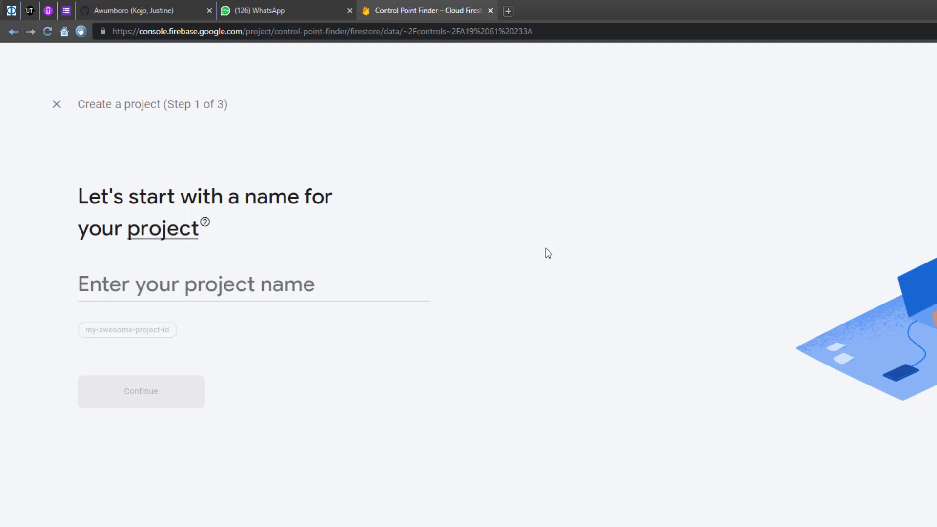
Step: Enter 'firescript' as the new project's name
{"action": "left_click", "coordinate": [177, 282]}
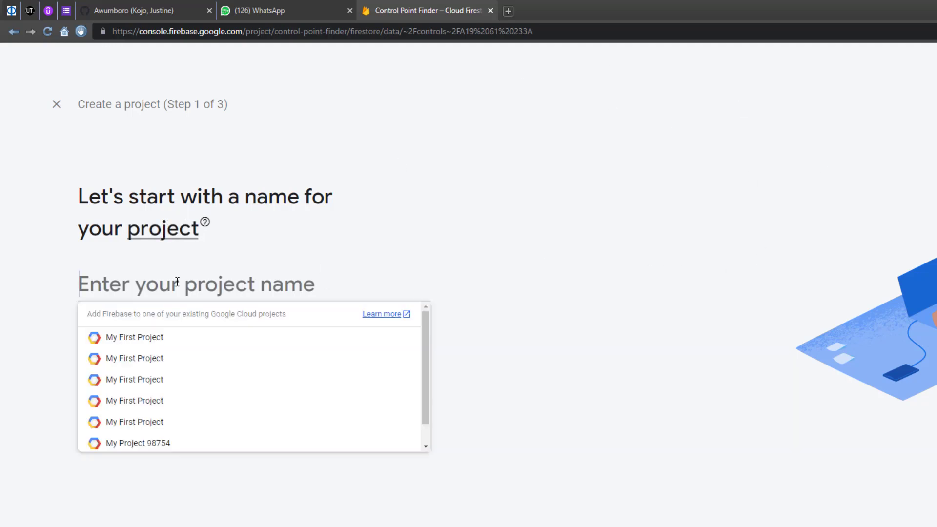
{"action": "type", "text": "fire"}
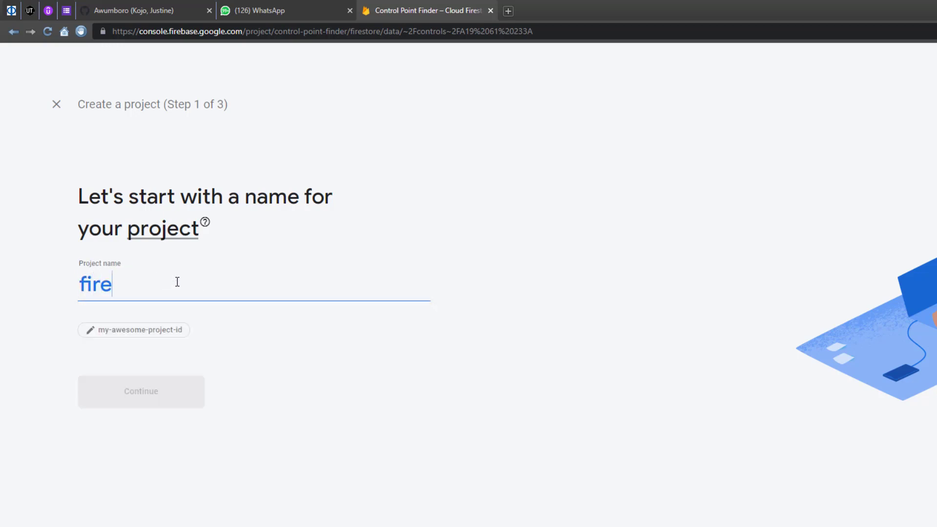
{"action": "type", "text": "scri"}
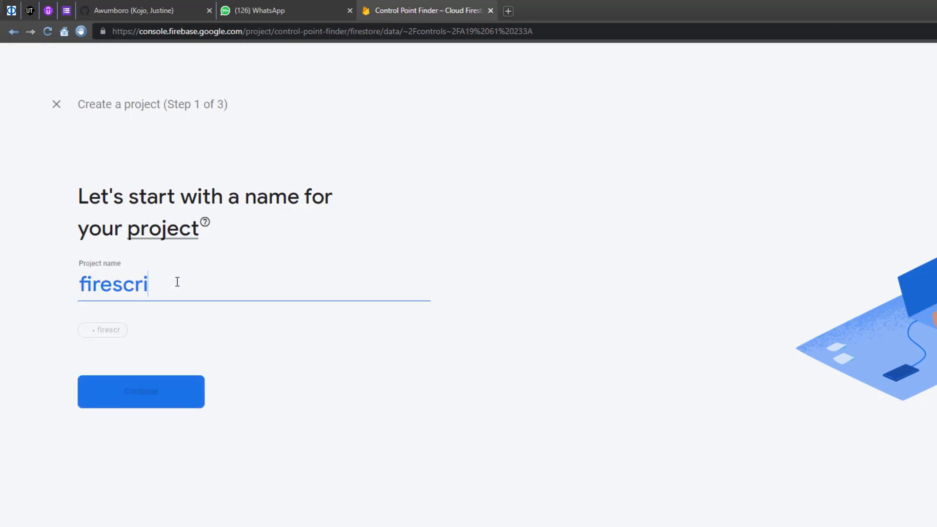
{"action": "type", "text": "ptd"}
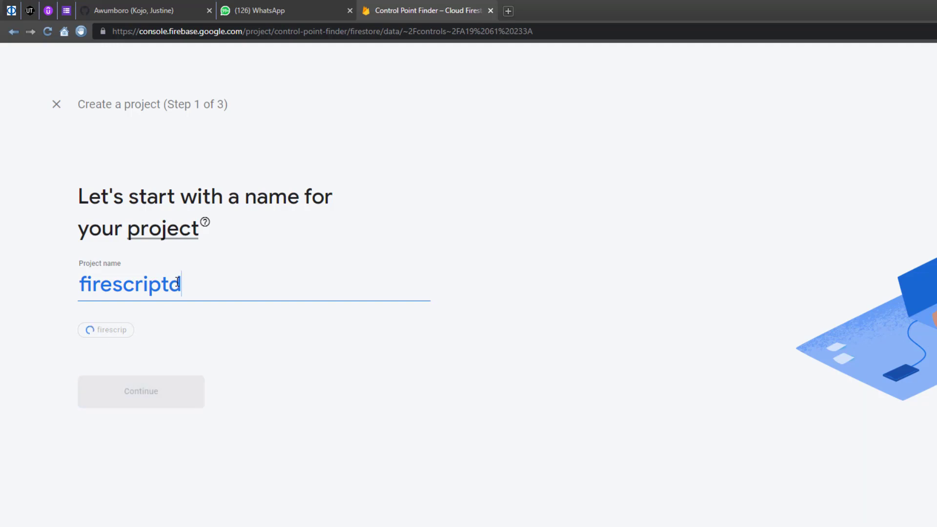
{"action": "key", "text": "BackSpace"}
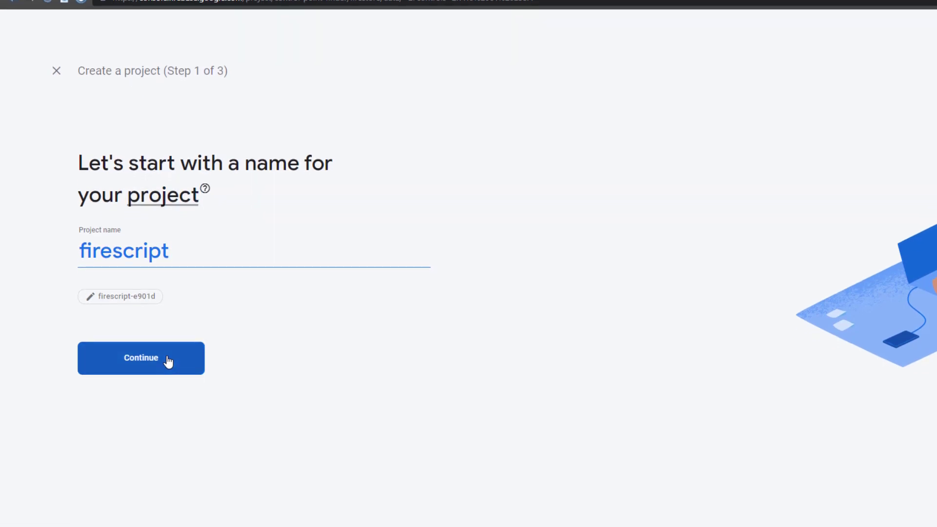
Step: Keep Google Analytics on with Default Account for Firebase and create the firescript project
{"action": "left_click", "coordinate": [167, 392]}
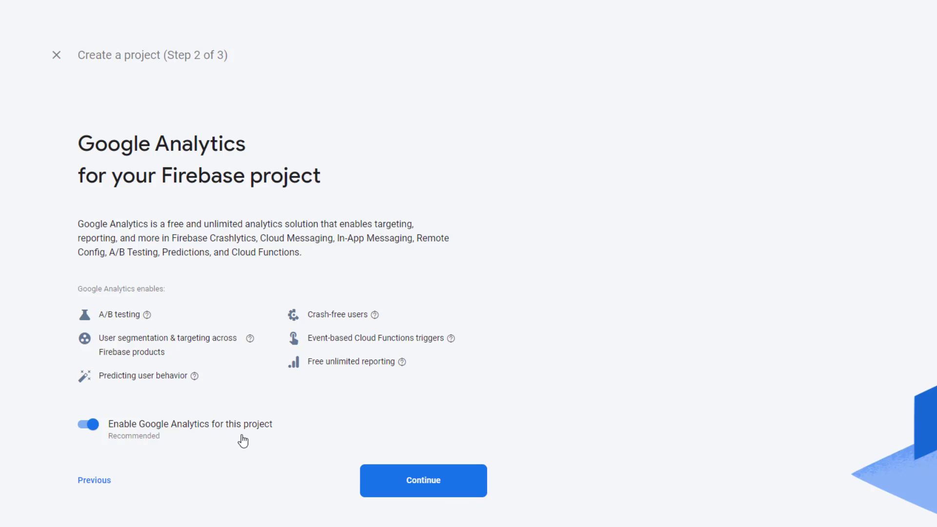
{"action": "left_click", "coordinate": [381, 481]}
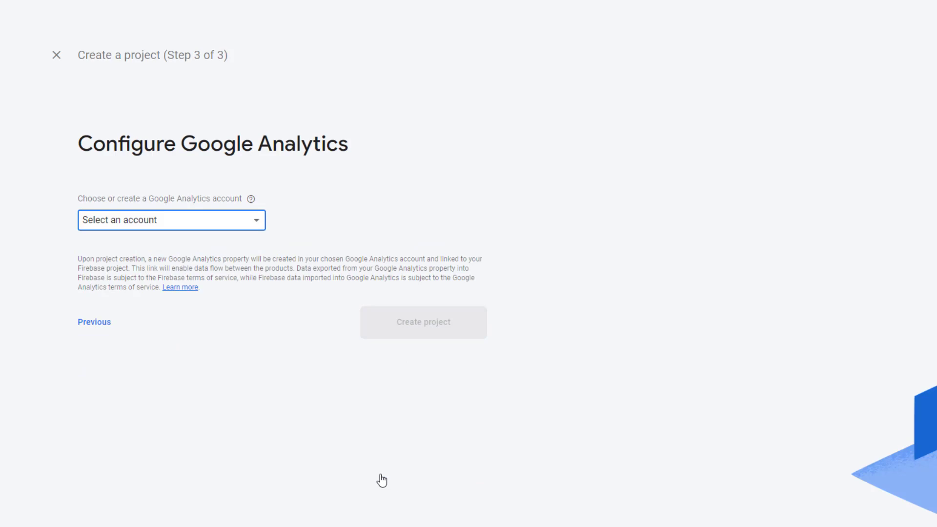
{"action": "left_click", "coordinate": [183, 220]}
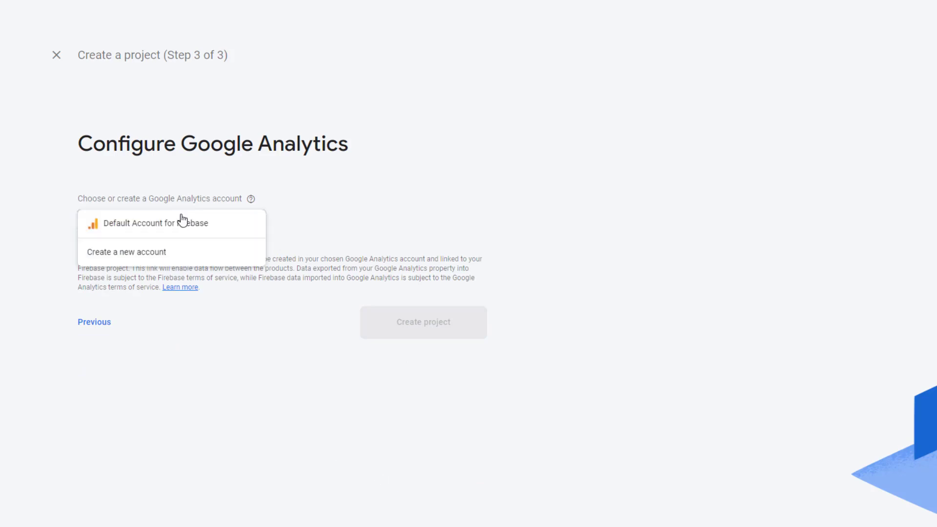
{"action": "left_click", "coordinate": [365, 122]}
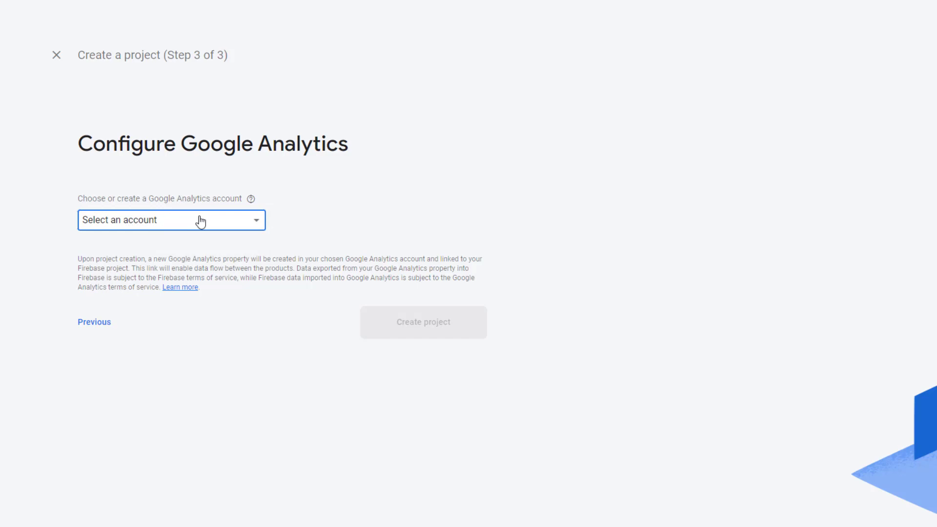
{"action": "left_click", "coordinate": [177, 232]}
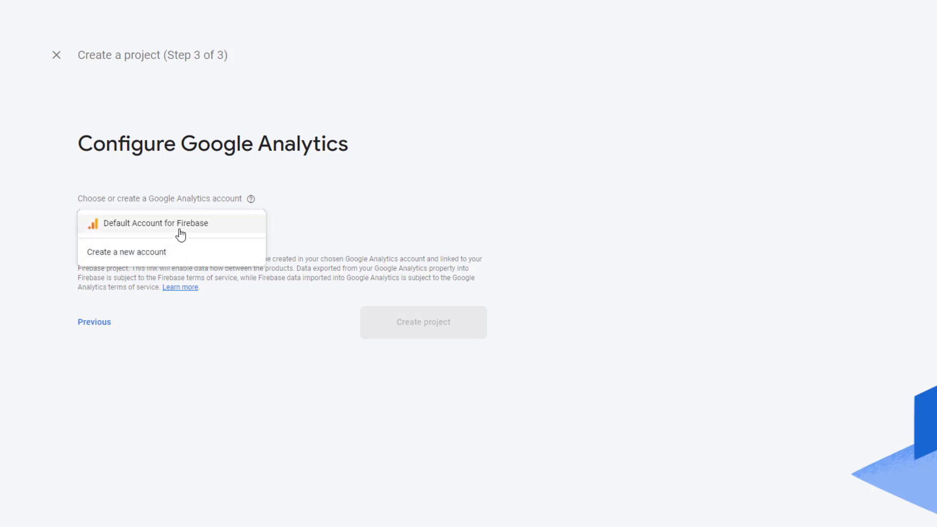
{"action": "left_click", "coordinate": [180, 229]}
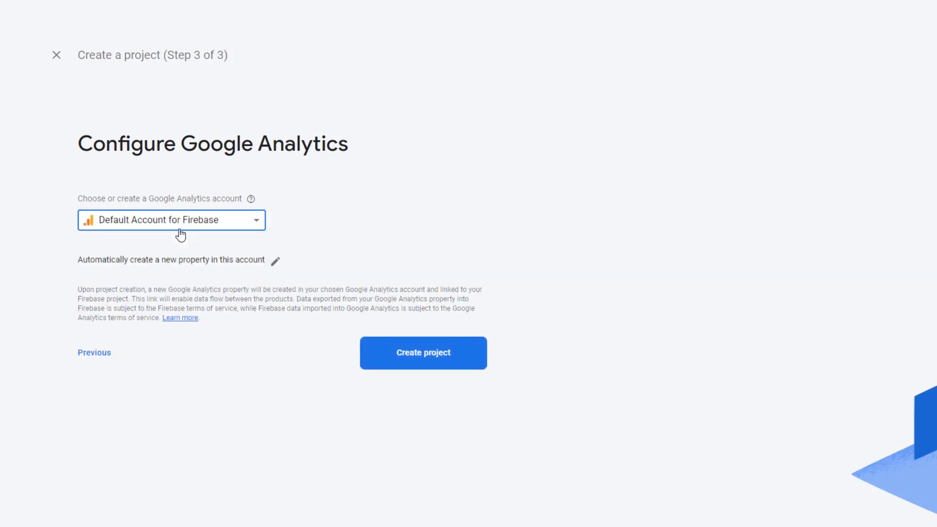
{"action": "left_click", "coordinate": [423, 355]}
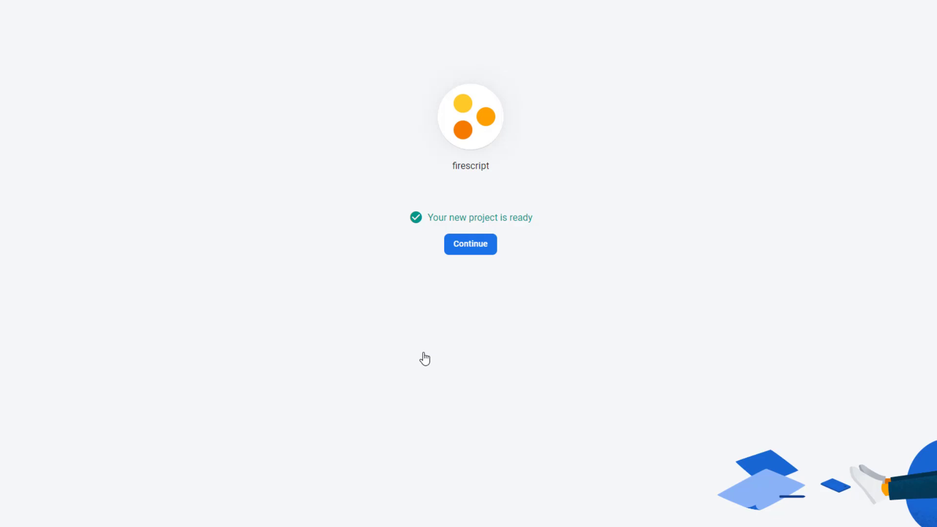
{"action": "left_click", "coordinate": [476, 246]}
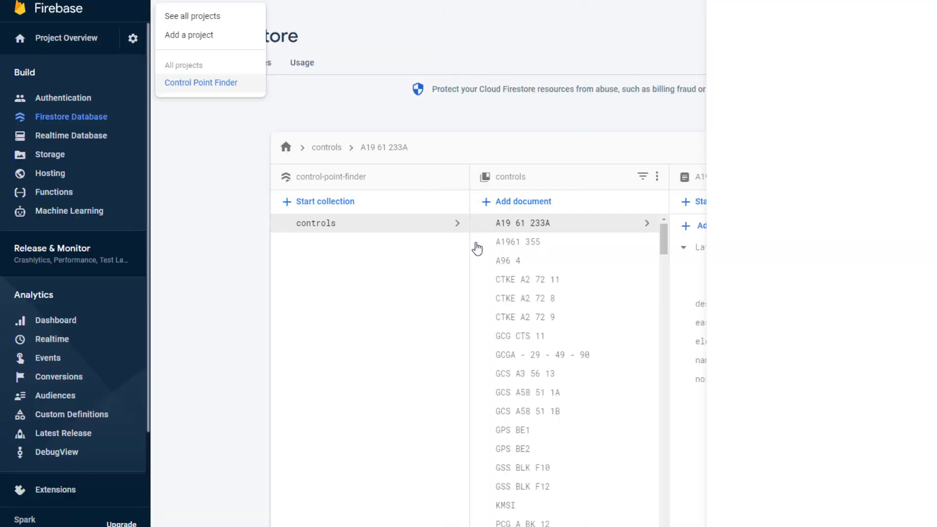
Step: Reload the firescript Project Overview and scroll through it
{"action": "key", "text": "F5"}
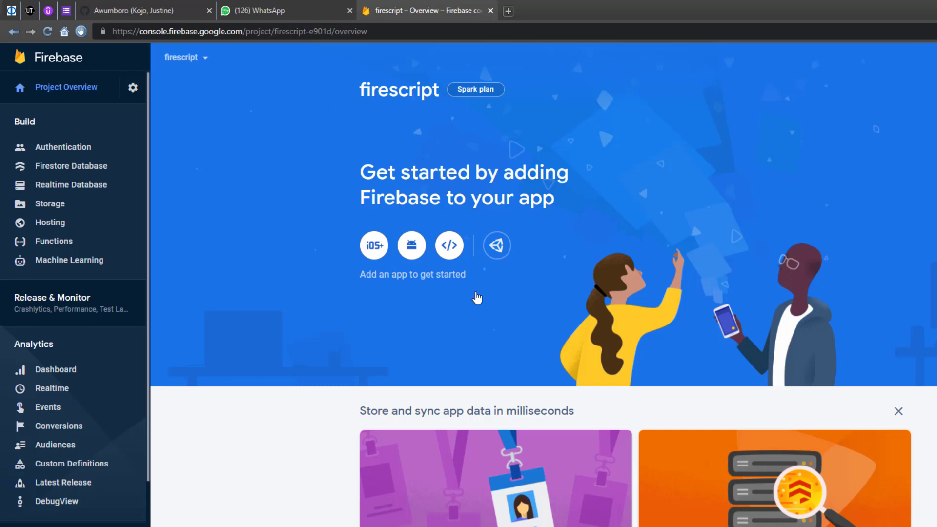
{"action": "scroll", "coordinate": [477, 297], "scroll_direction": "down", "scroll_amount": 10}
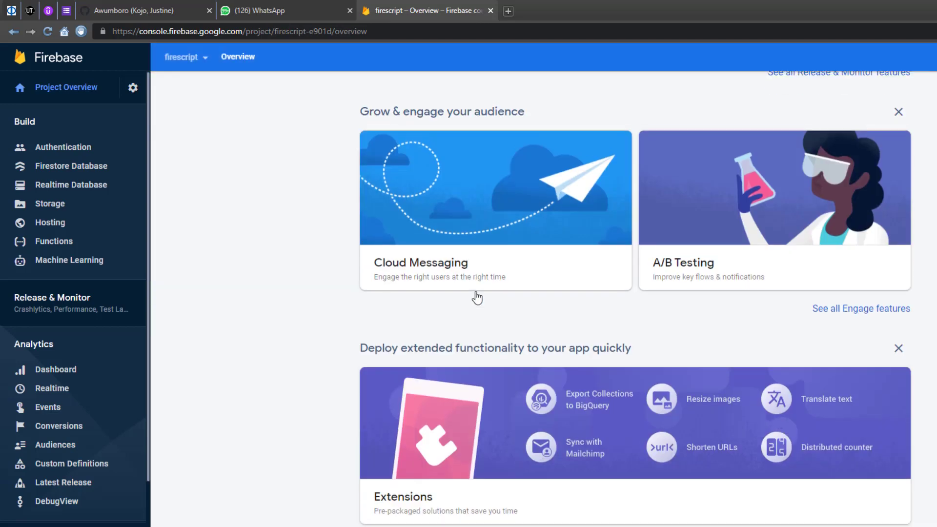
{"action": "scroll", "coordinate": [477, 297], "scroll_direction": "up", "scroll_amount": 10}
{"action": "scroll", "coordinate": [476, 297], "scroll_direction": "down", "scroll_amount": 3}
{"action": "scroll", "coordinate": [476, 298], "scroll_direction": "down", "scroll_amount": 8}
{"action": "scroll", "coordinate": [476, 297], "scroll_direction": "up", "scroll_amount": 10}
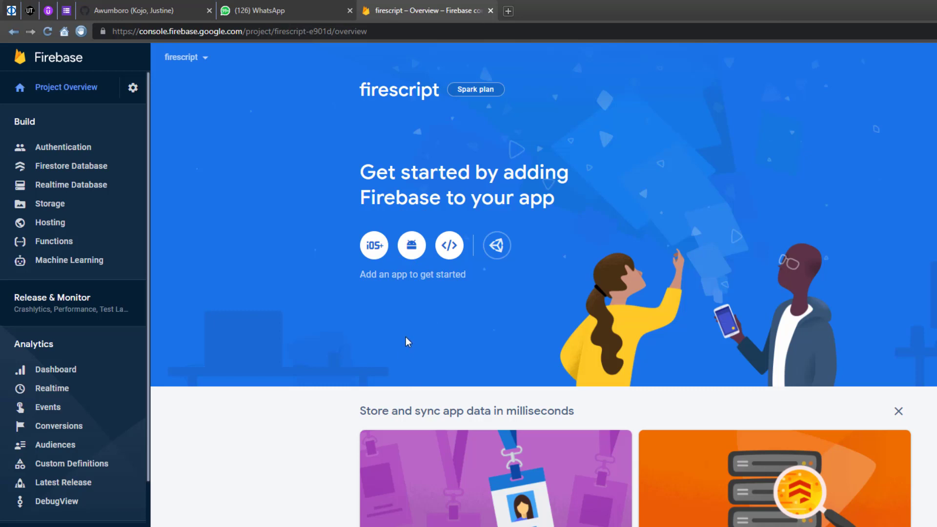
Step: Start registering a web app and give it the nickname 'firepy'
{"action": "left_click", "coordinate": [455, 245]}
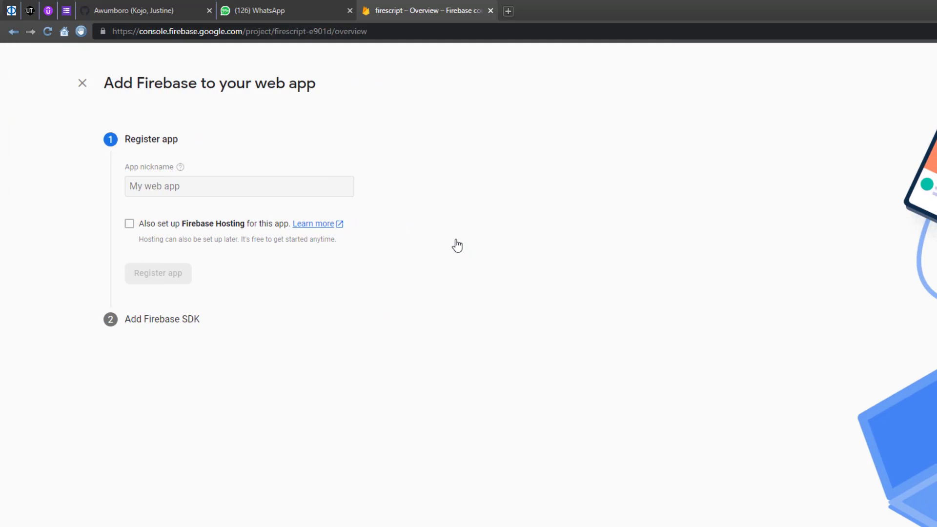
{"action": "left_click", "coordinate": [213, 186]}
{"action": "type", "text": "fire"}
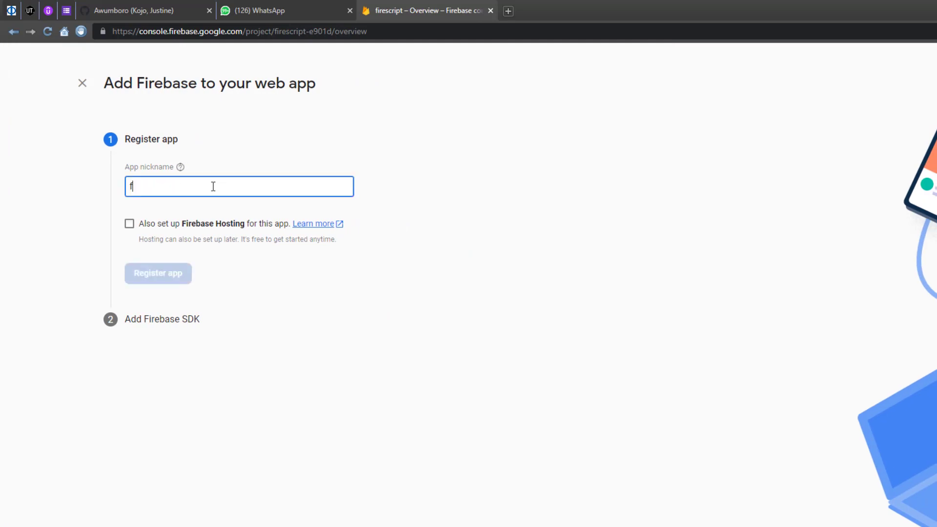
{"action": "type", "text": "py"}
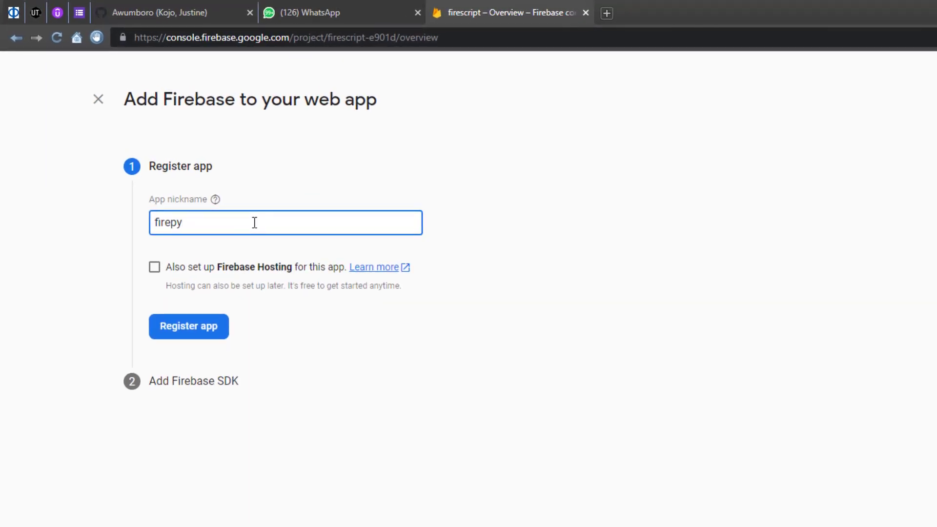
{"action": "key", "text": "BackSpace"}
{"action": "key", "text": "BackSpace"}
{"action": "type", "text": "basepy"}
{"action": "key", "text": "BackSpace"}
{"action": "key", "text": "BackSpace"}
{"action": "key", "text": "BackSpace"}
{"action": "key", "text": "BackSpace"}
{"action": "key", "text": "BackSpace"}
{"action": "key", "text": "BackSpace"}
{"action": "type", "text": "py"}
Step: Leave Firebase Hosting disabled for the firepy app after checking the hosting sites
{"action": "left_click", "coordinate": [155, 267]}
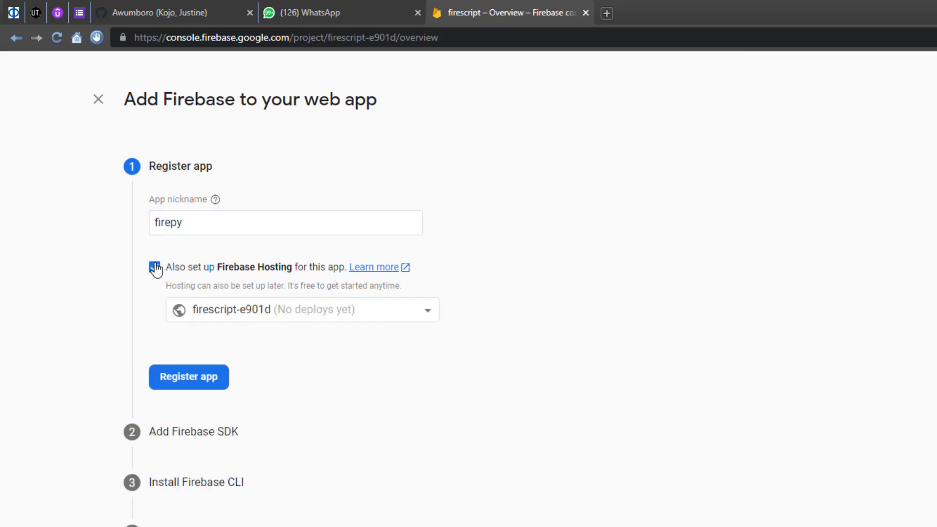
{"action": "left_click", "coordinate": [408, 314]}
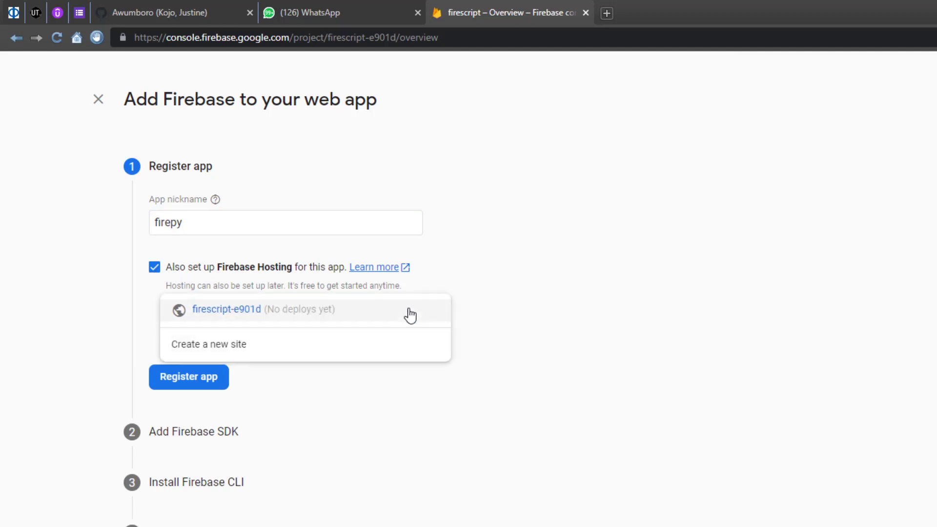
{"action": "left_click", "coordinate": [647, 233]}
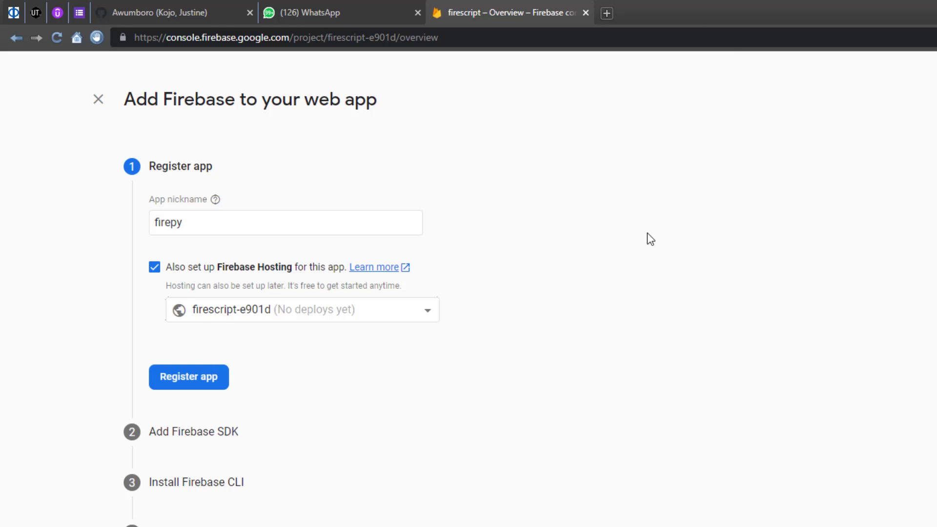
{"action": "left_click", "coordinate": [156, 274]}
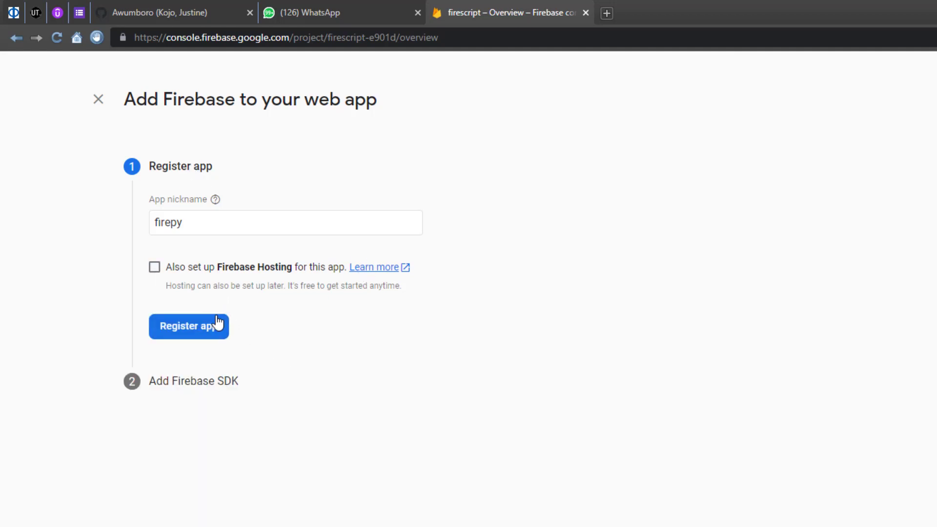
Step: Register firepy, review its Firebase SDK configuration code, and go back to the console
{"action": "left_click", "coordinate": [181, 336]}
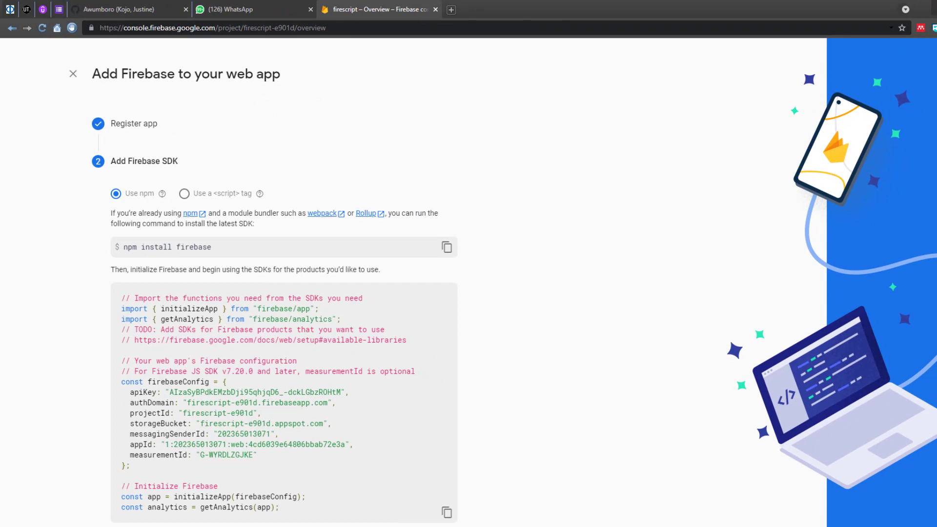
{"action": "scroll", "coordinate": [503, 292], "scroll_direction": "down", "scroll_amount": 2}
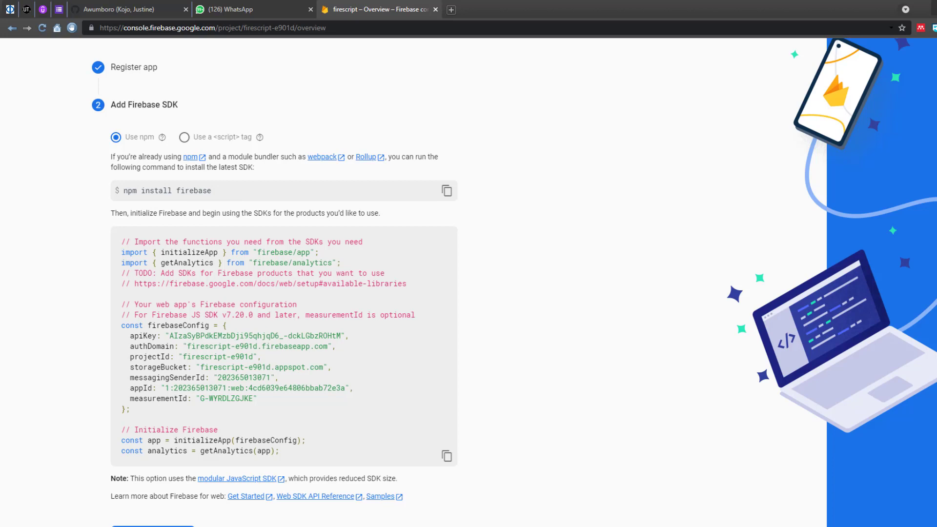
{"action": "scroll", "coordinate": [469, 283], "scroll_direction": "down", "scroll_amount": 1}
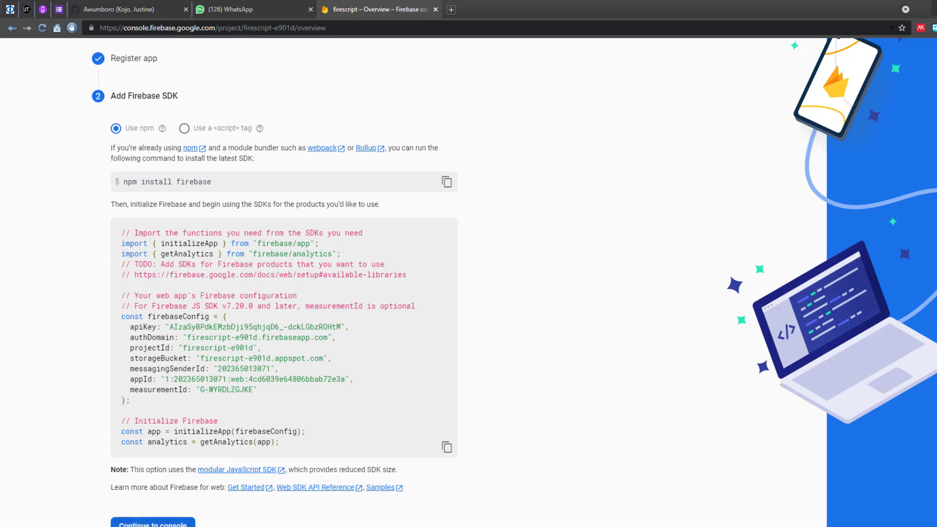
{"action": "left_click", "coordinate": [153, 522]}
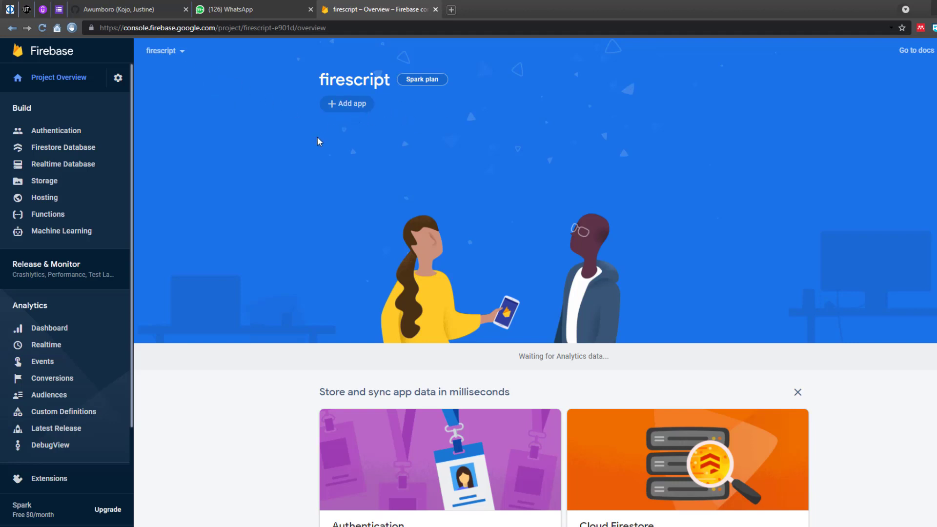
Step: Reload the firescript overview, cancel adding another app, and go to Firestore Database
{"action": "key", "text": "ctrl+shift+b"}
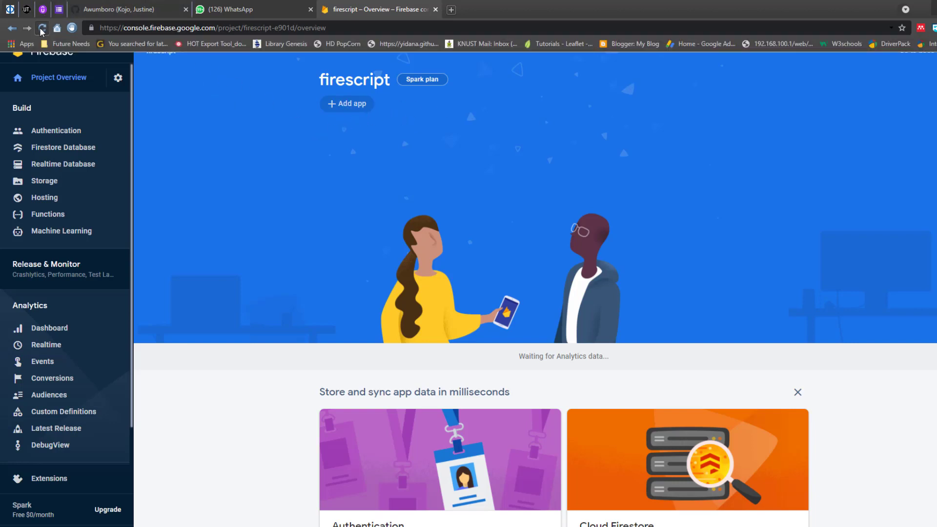
{"action": "left_click", "coordinate": [41, 29]}
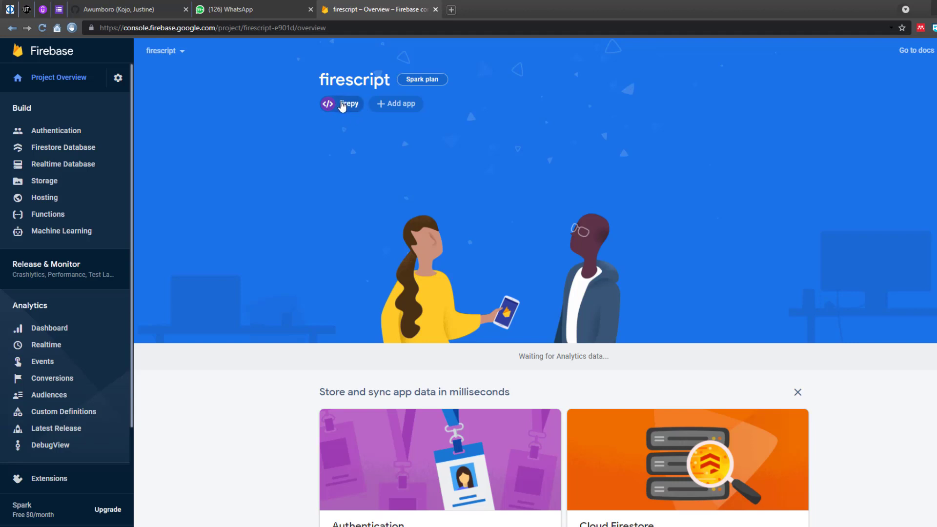
{"action": "left_click", "coordinate": [389, 107]}
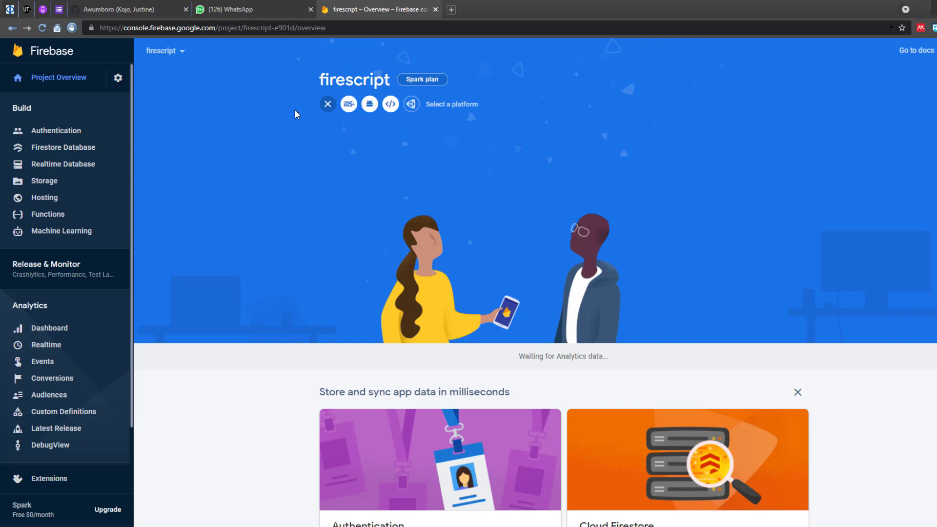
{"action": "left_click", "coordinate": [326, 103]}
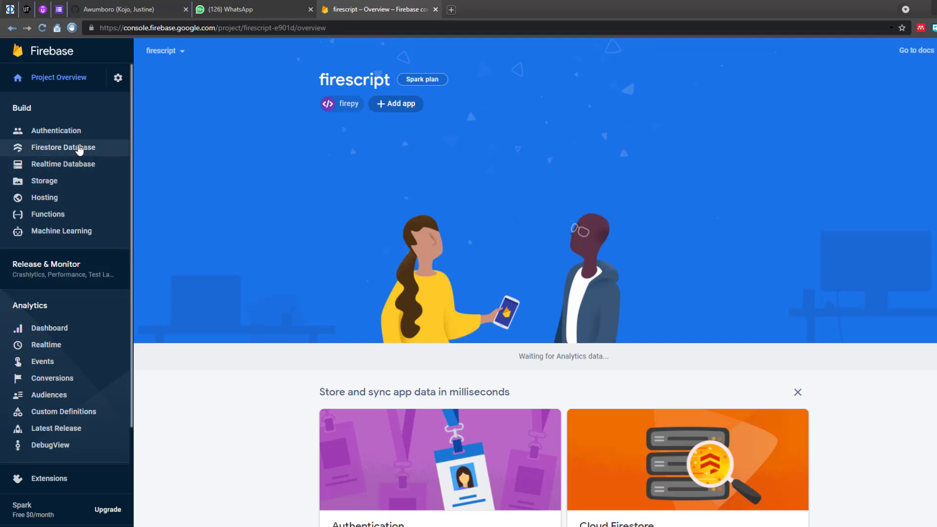
{"action": "left_click", "coordinate": [79, 149]}
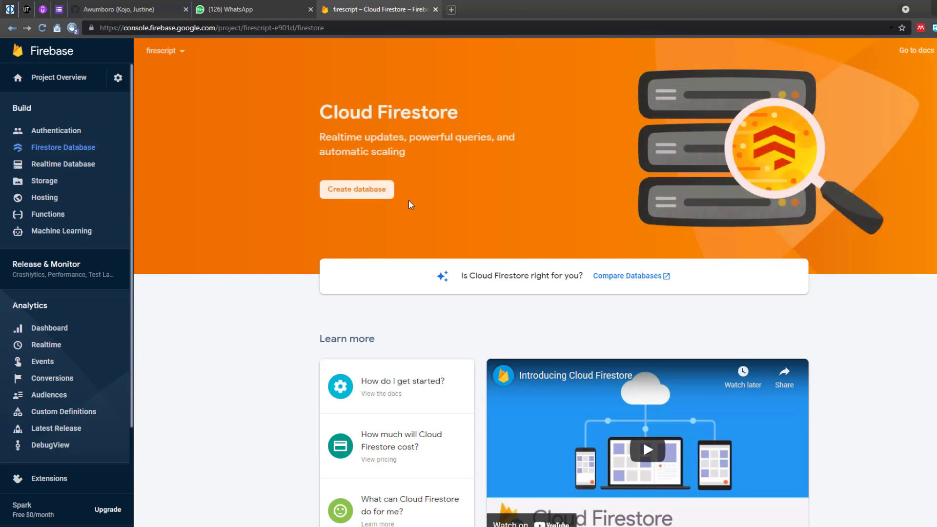
Step: Create a Cloud Firestore database in test mode and advance to the location step
{"action": "scroll", "coordinate": [535, 282], "scroll_direction": "down", "scroll_amount": 3}
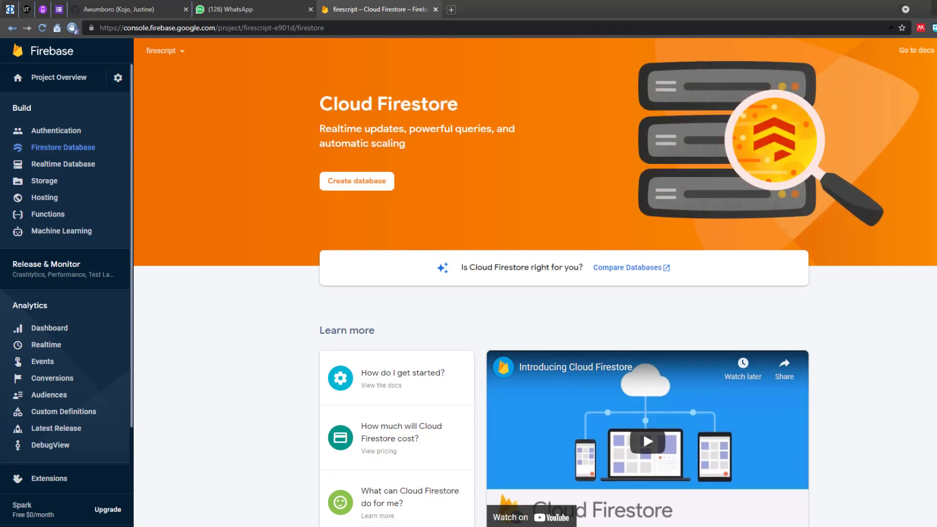
{"action": "scroll", "coordinate": [534, 282], "scroll_direction": "up", "scroll_amount": 3}
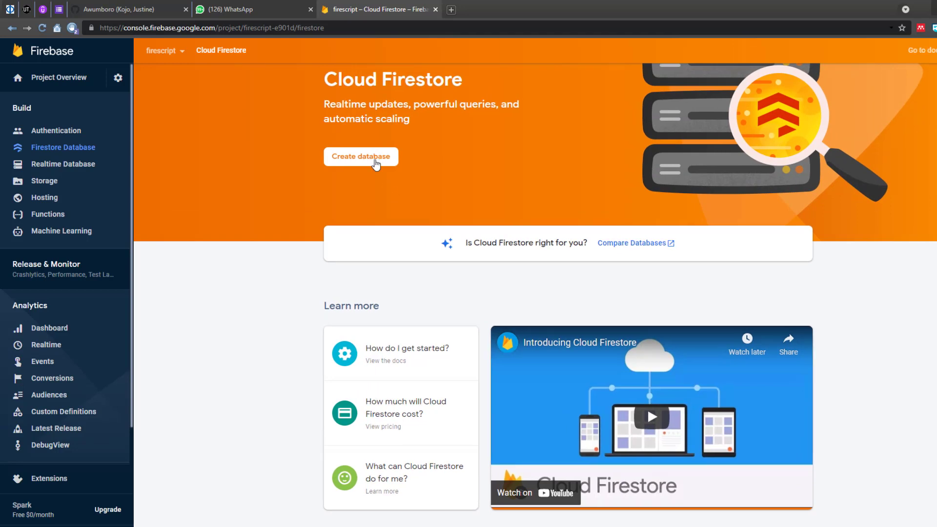
{"action": "left_click", "coordinate": [375, 161]}
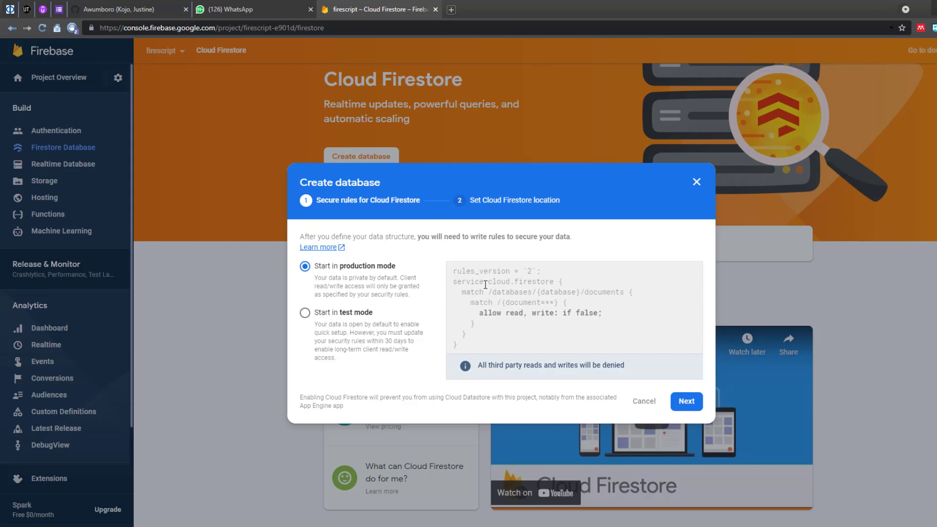
{"action": "left_click", "coordinate": [350, 315]}
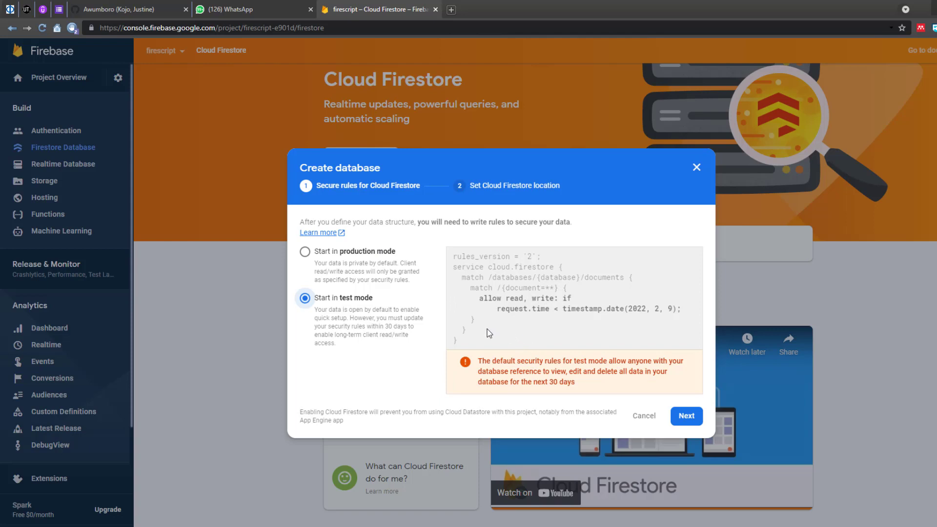
{"action": "left_click", "coordinate": [687, 417]}
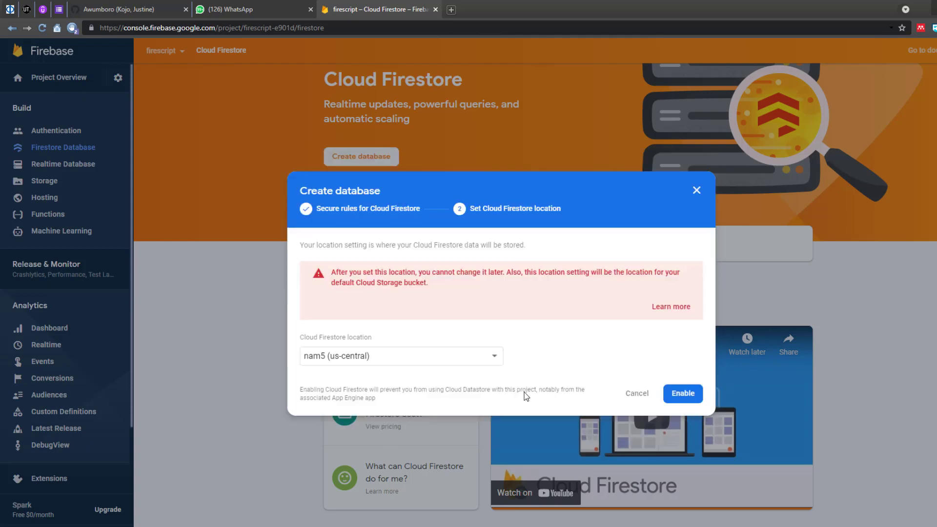
Step: Set the Firestore location to eur3 (europe-west) and enable the database
{"action": "left_click", "coordinate": [455, 355]}
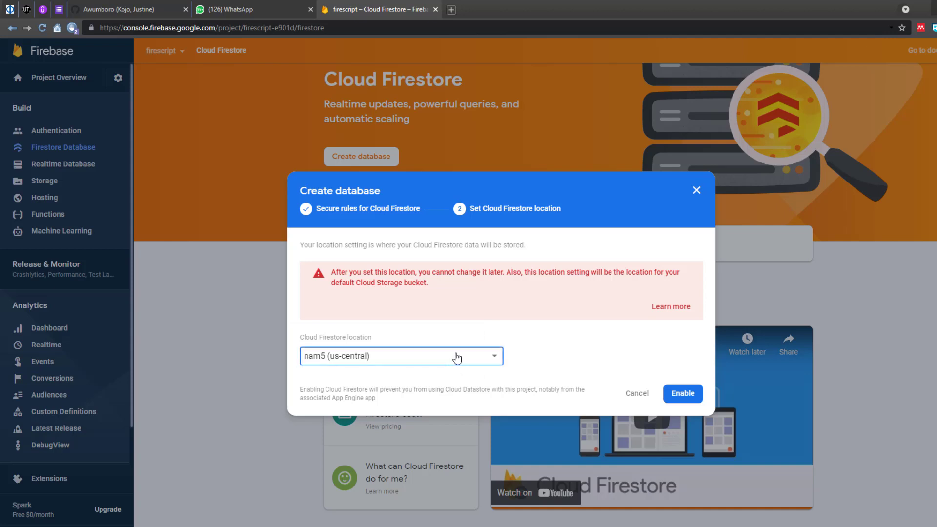
{"action": "left_click", "coordinate": [554, 351]}
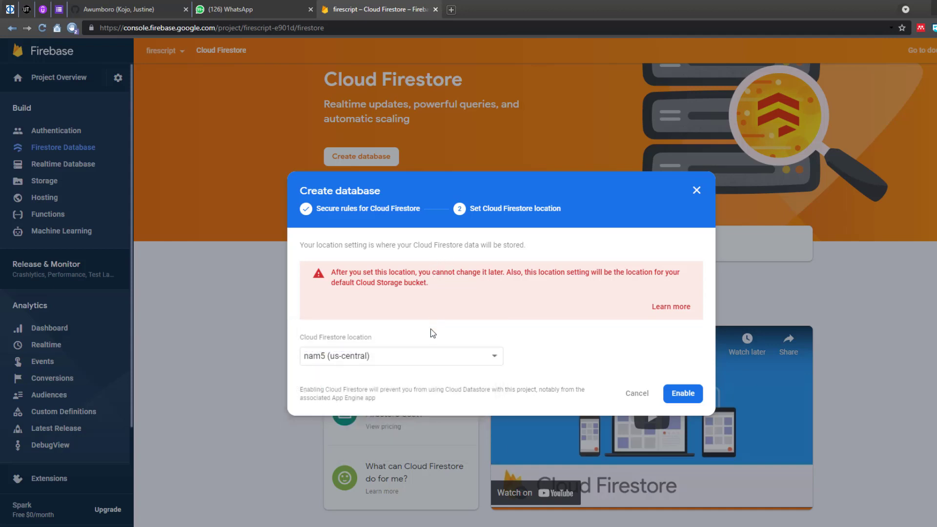
{"action": "left_click", "coordinate": [435, 361]}
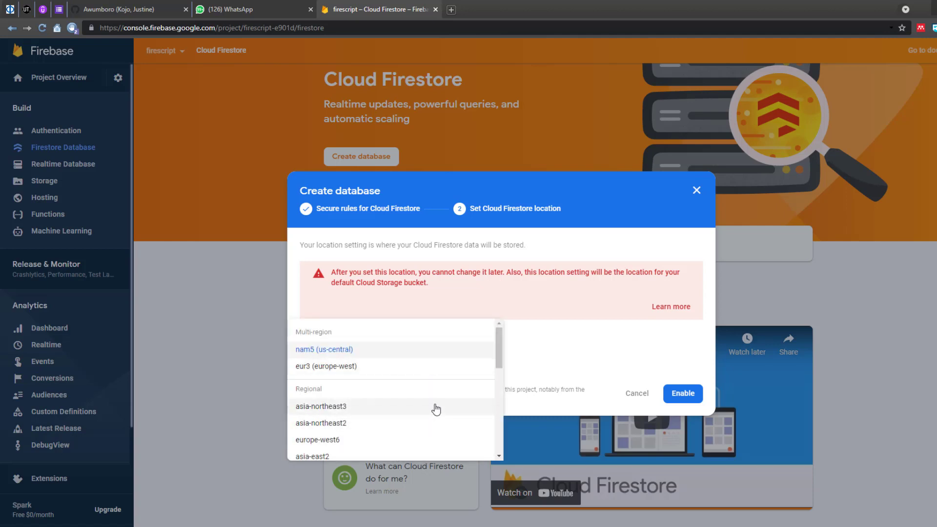
{"action": "left_click", "coordinate": [439, 367]}
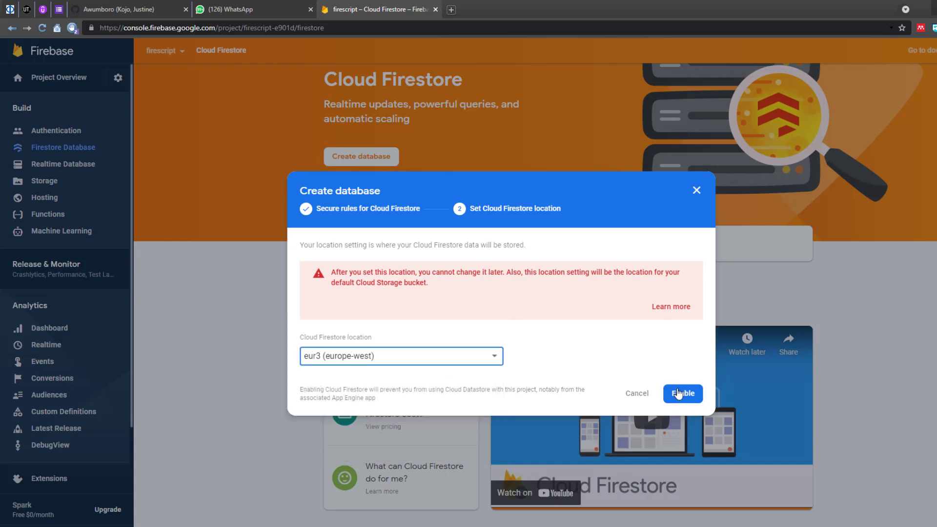
{"action": "left_click", "coordinate": [677, 391]}
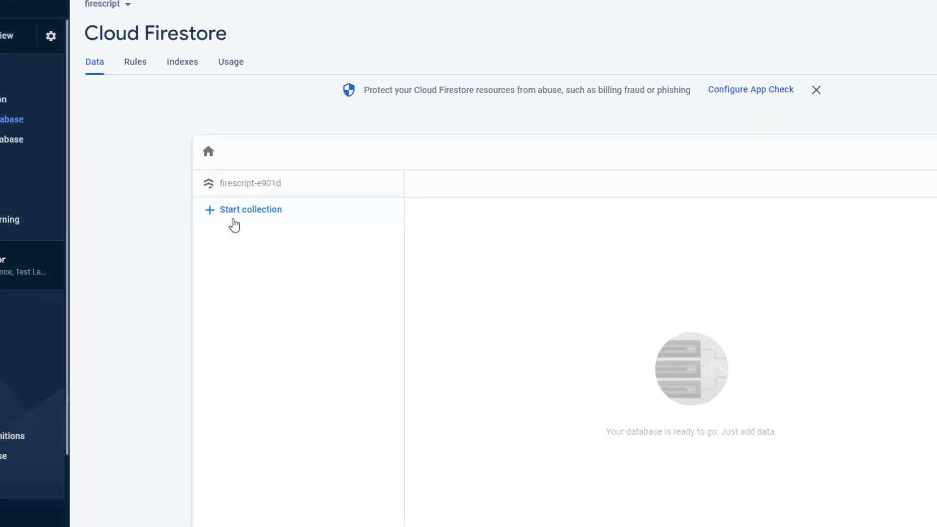
Step: Start the 'customers' collection and give its first document the customer's first name as ID
{"action": "left_click", "coordinate": [237, 220]}
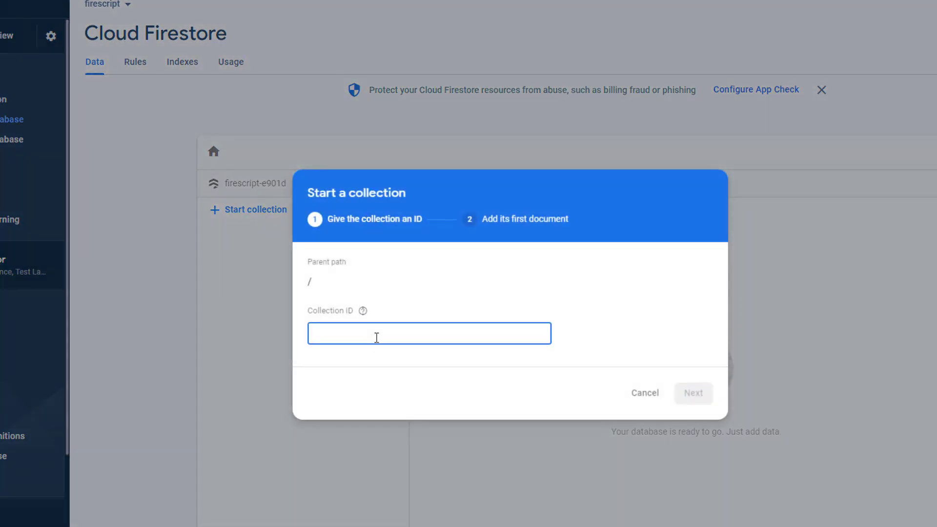
{"action": "type", "text": "customers"}
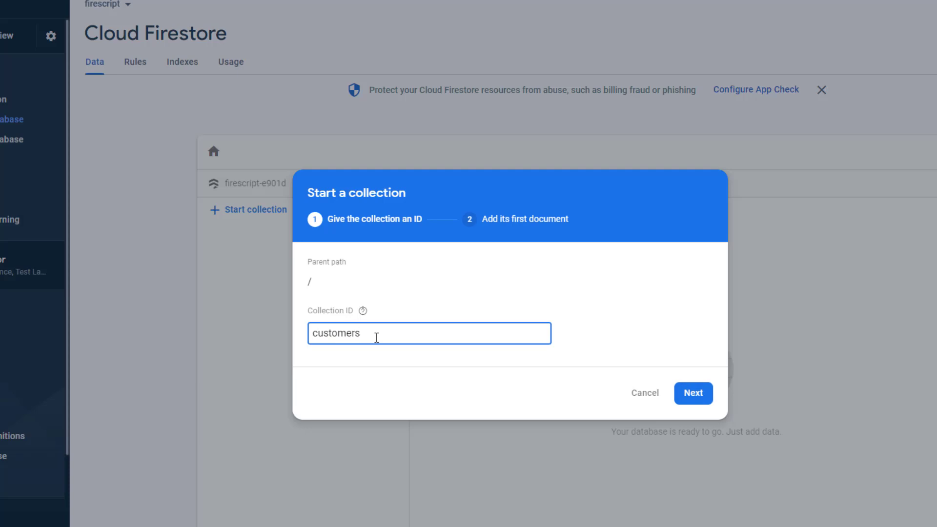
{"action": "left_click", "coordinate": [695, 392]}
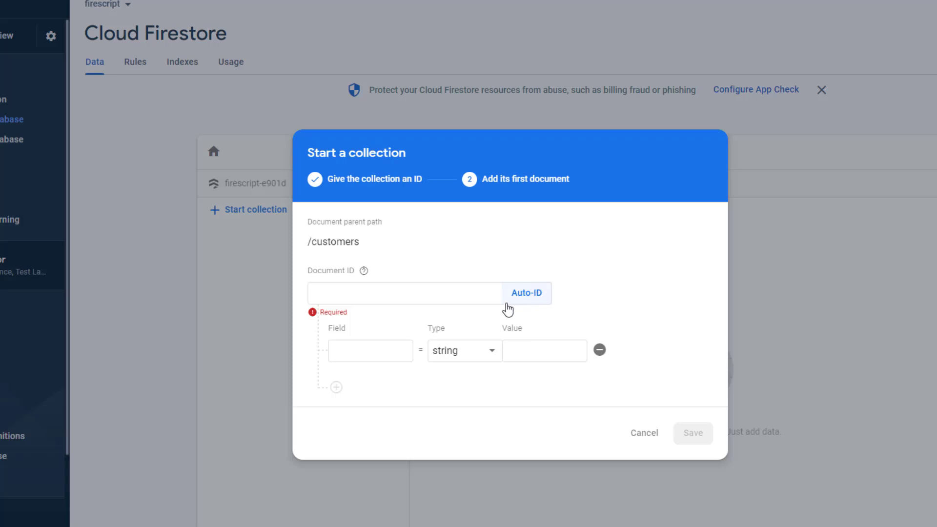
{"action": "left_click", "coordinate": [481, 303]}
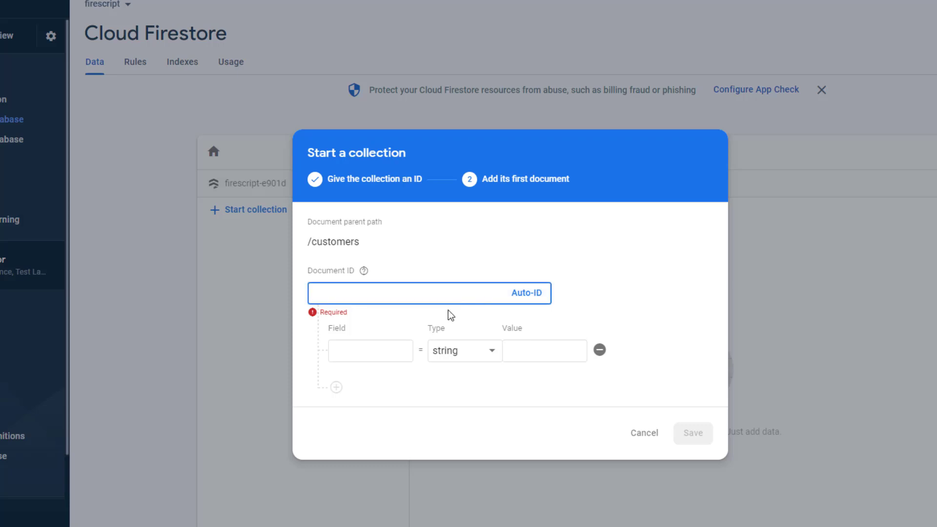
{"action": "left_click", "coordinate": [384, 350]}
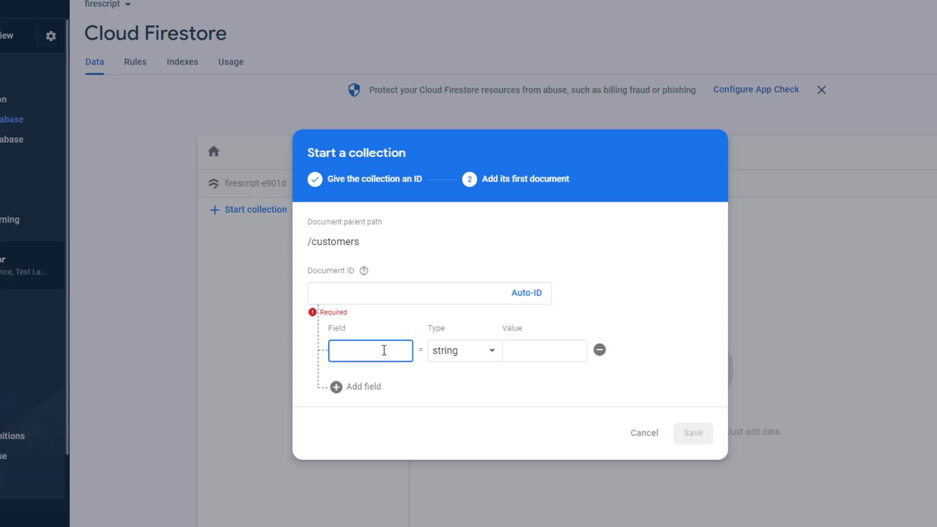
{"action": "left_click", "coordinate": [460, 288]}
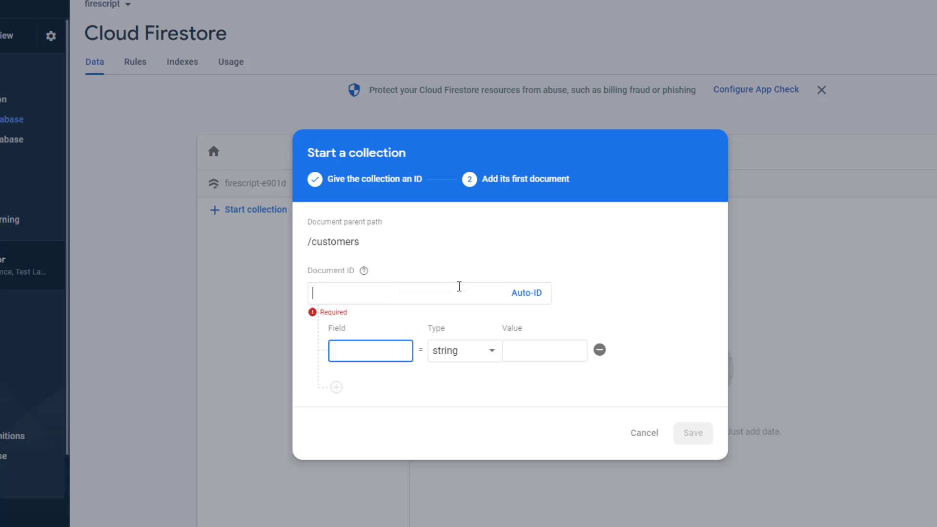
{"action": "left_click", "coordinate": [541, 296]}
{"action": "double_click", "coordinate": [516, 296]}
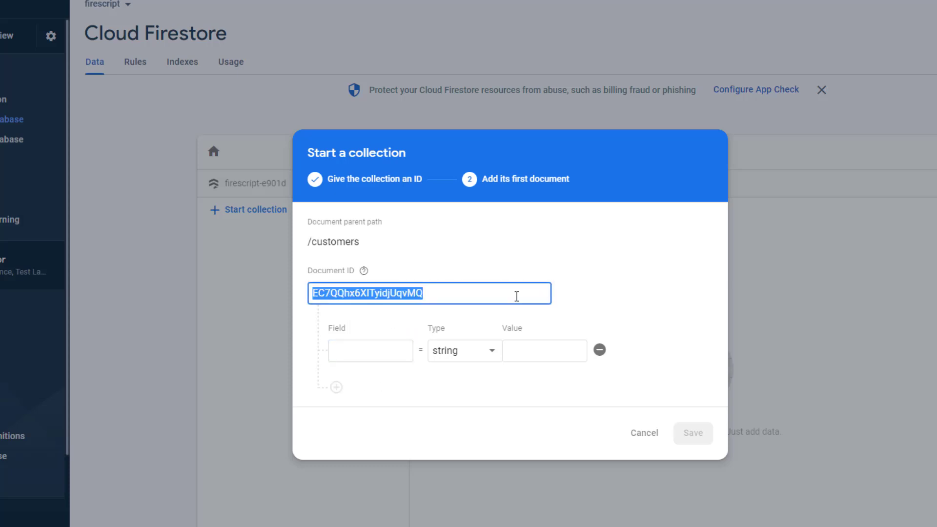
{"action": "key", "text": "BackSpace"}
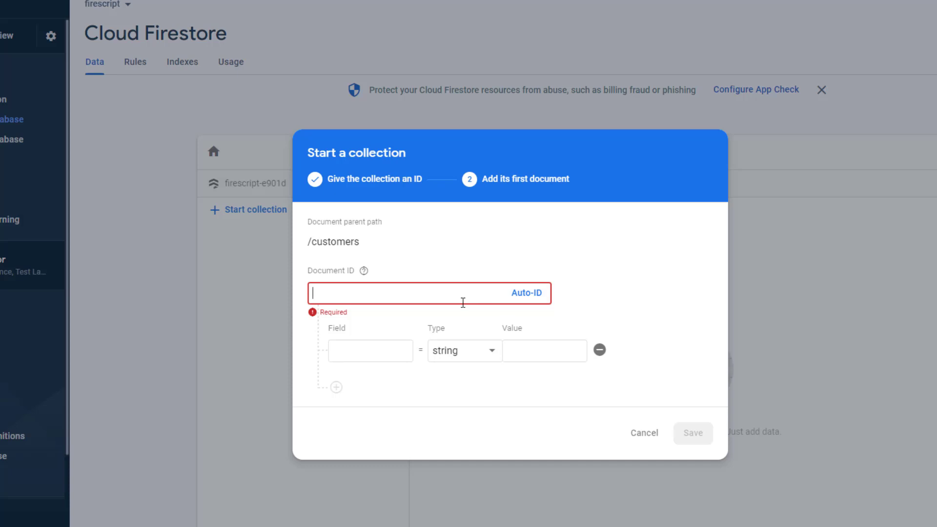
{"action": "type", "text": "Ken"}
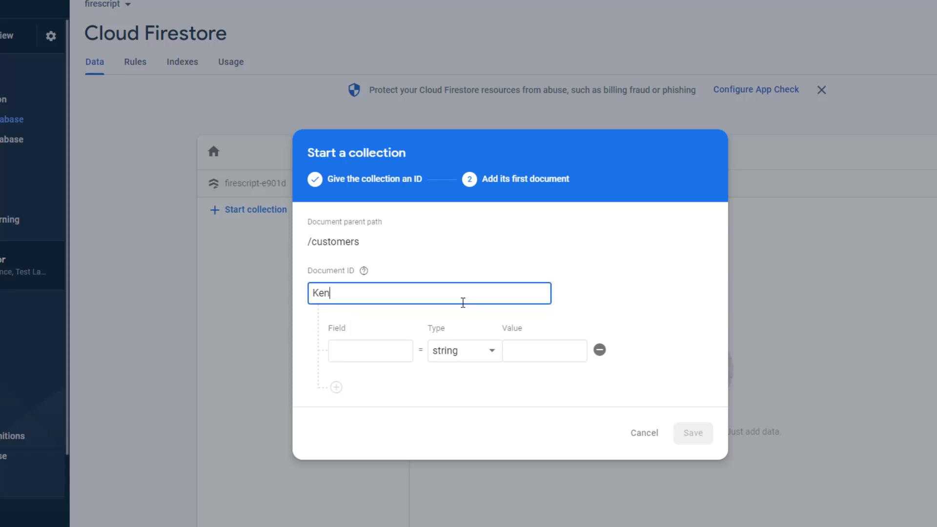
{"action": "type", "text": "neth"}
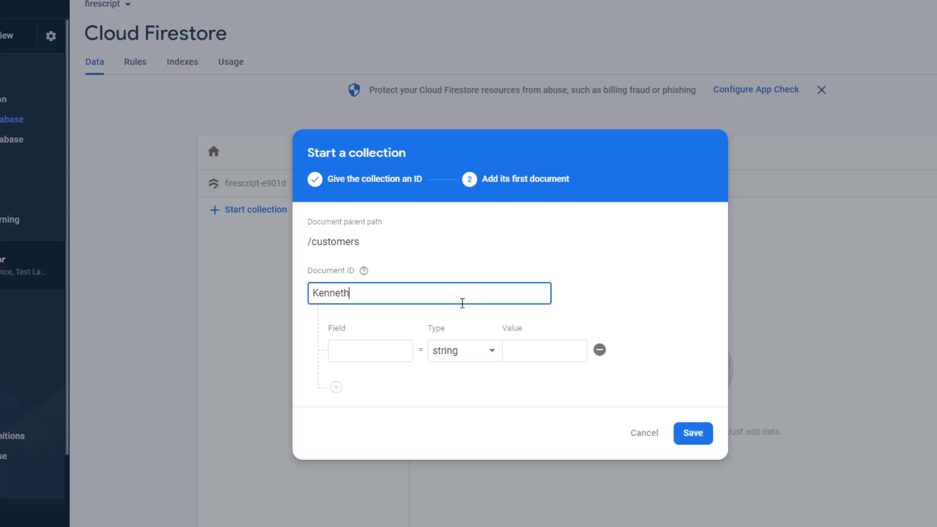
Step: Add a 'name' string field holding the customer's full name
{"action": "left_click", "coordinate": [391, 354]}
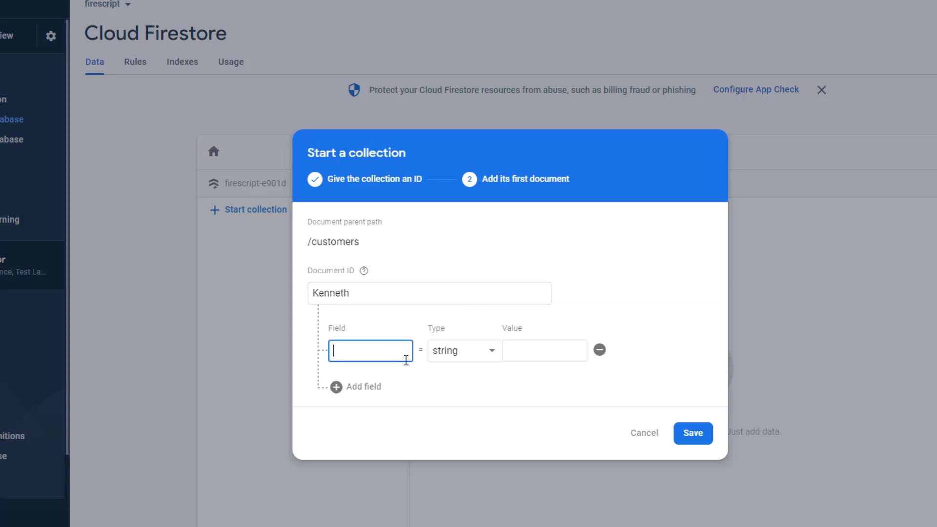
{"action": "type", "text": "name"}
{"action": "left_click", "coordinate": [568, 353]}
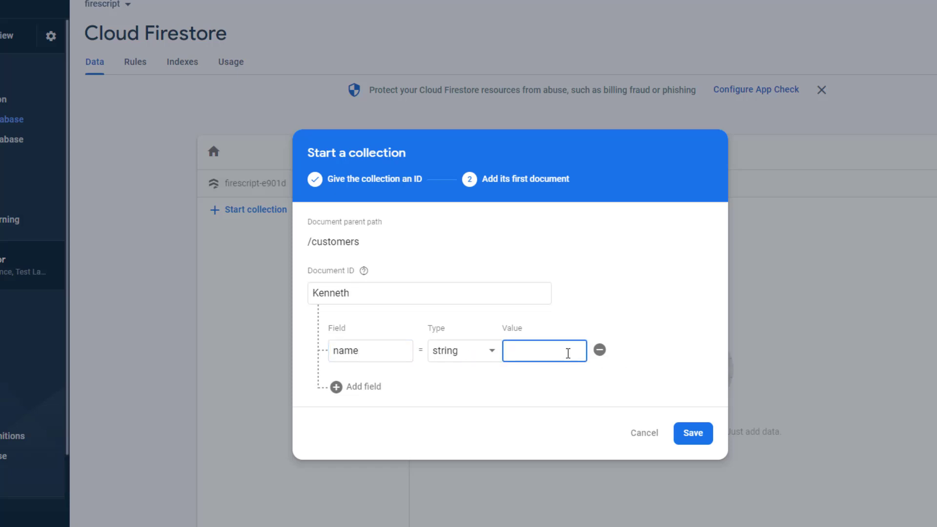
{"action": "left_click", "coordinate": [642, 345]}
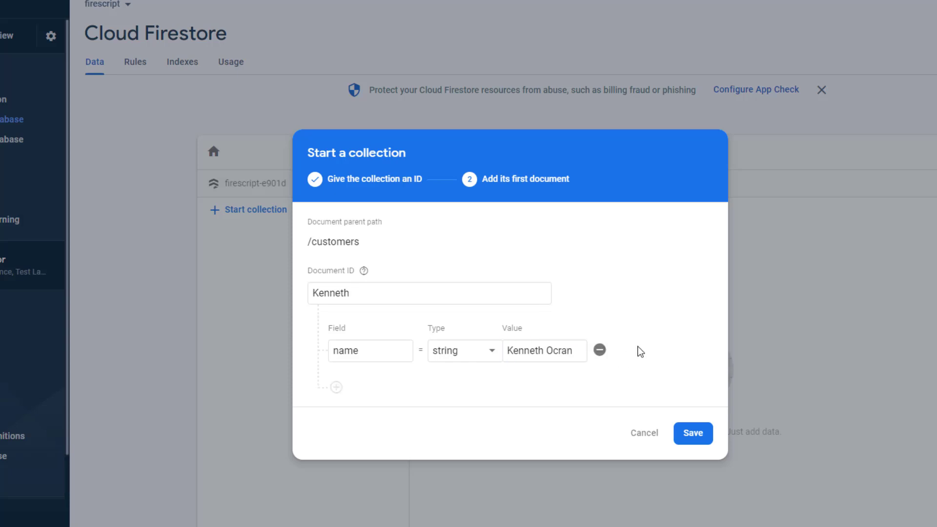
Step: Add an 'age' field of type number with value 23
{"action": "left_click", "coordinate": [341, 387]}
{"action": "left_click", "coordinate": [353, 382]}
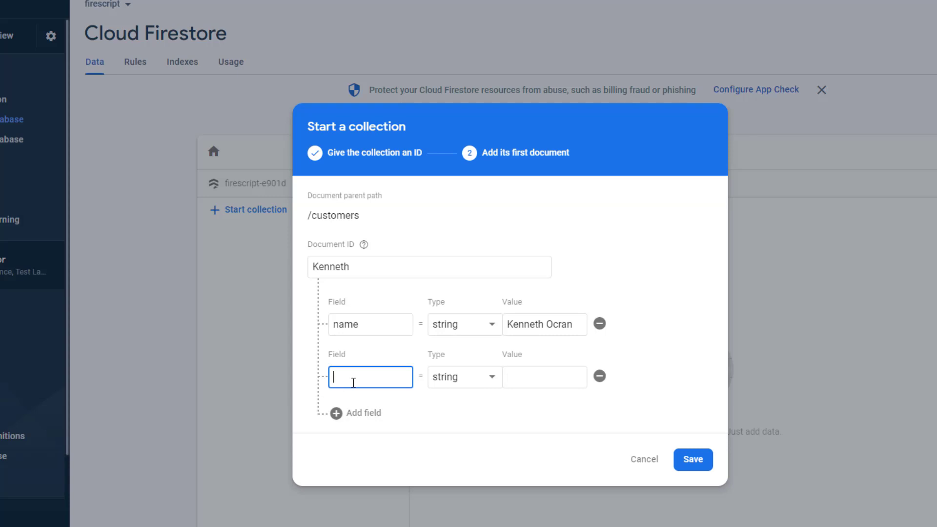
{"action": "type", "text": "age"}
{"action": "left_click", "coordinate": [529, 378]}
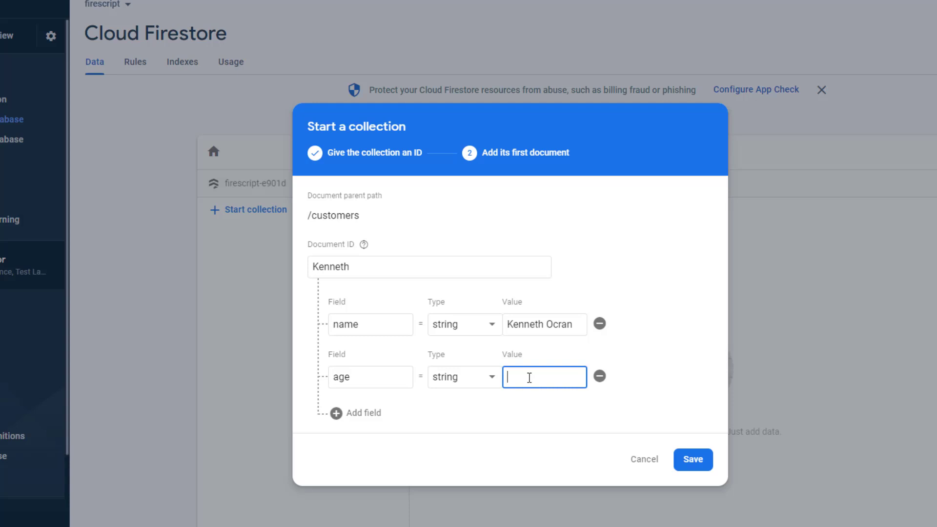
{"action": "left_click", "coordinate": [490, 381]}
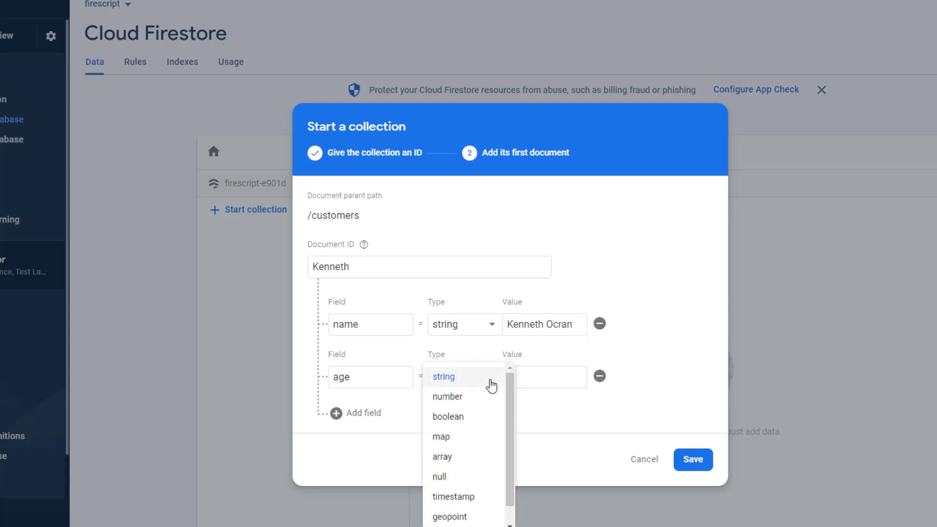
{"action": "left_click", "coordinate": [472, 404]}
{"action": "left_click", "coordinate": [532, 372]}
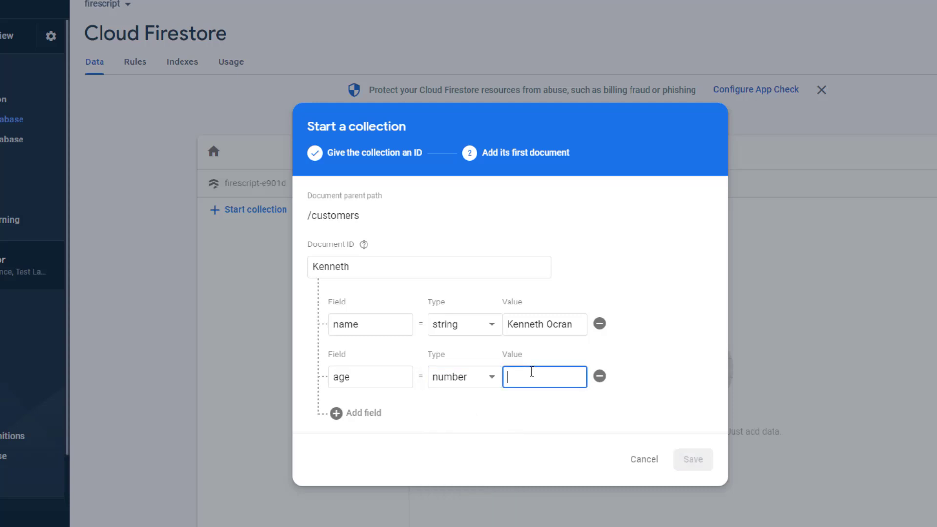
{"action": "type", "text": "23"}
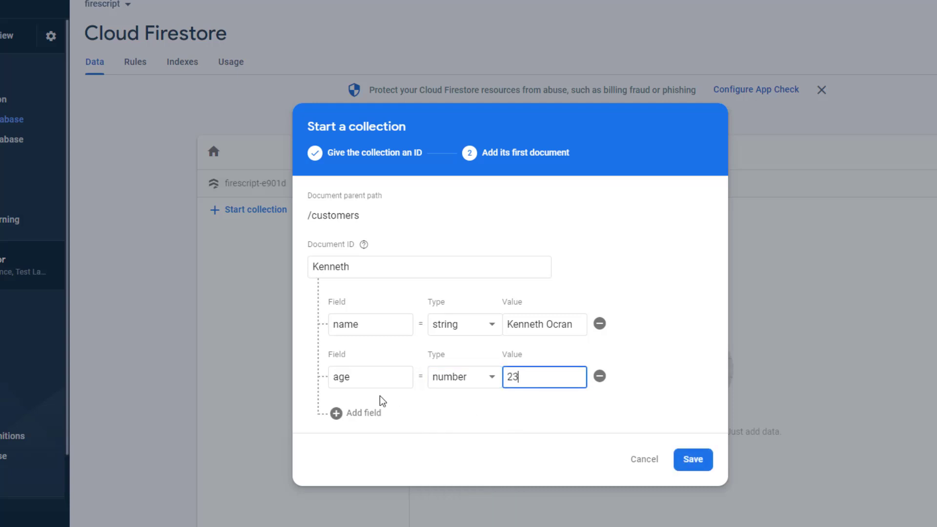
Step: Add a 'contact' string field with the customer's phone number and save the document
{"action": "left_click", "coordinate": [345, 413]}
{"action": "left_click", "coordinate": [355, 402]}
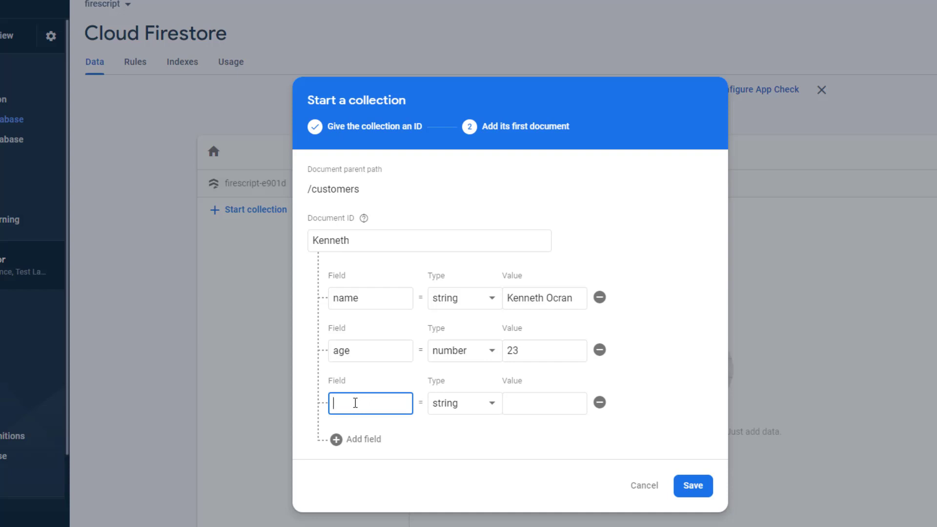
{"action": "type", "text": "contact"}
{"action": "left_click", "coordinate": [446, 407]}
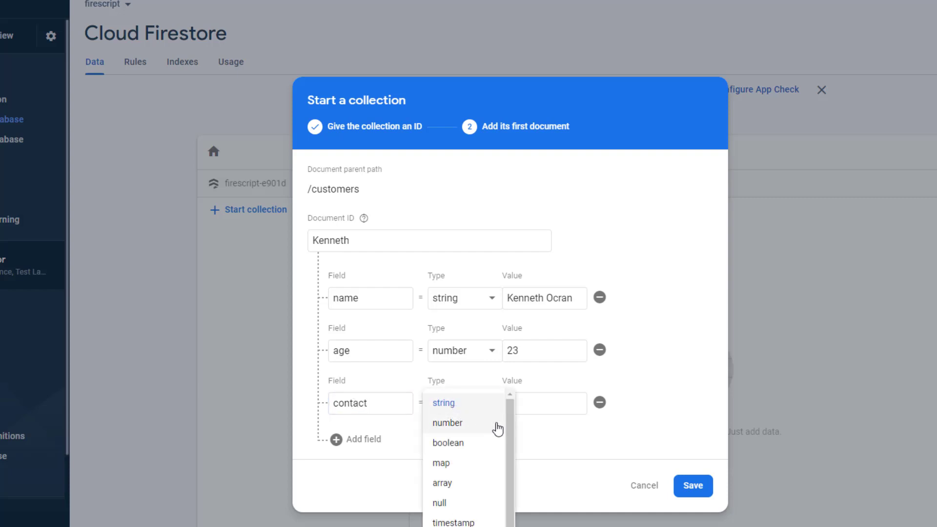
{"action": "left_click_drag", "start_coordinate": [511, 426], "coordinate": [484, 241]}
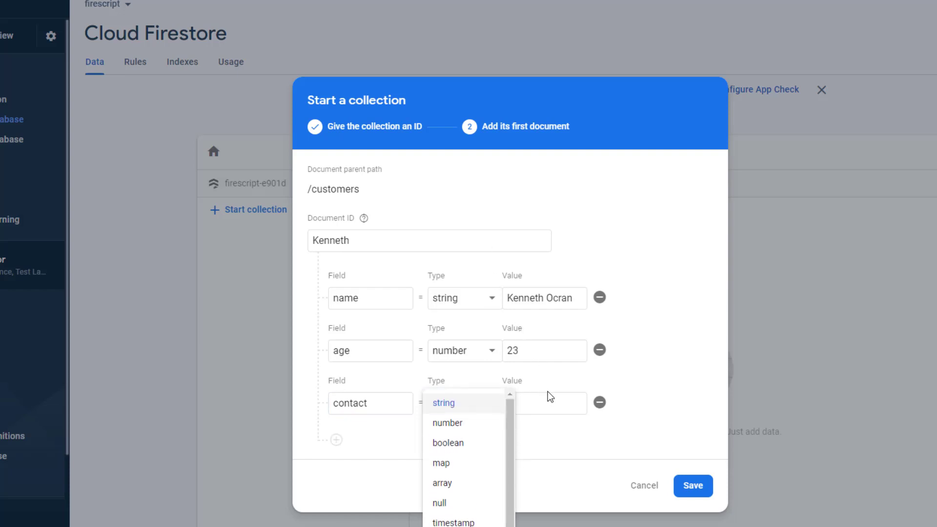
{"action": "left_click", "coordinate": [552, 407]}
{"action": "left_click", "coordinate": [553, 407]}
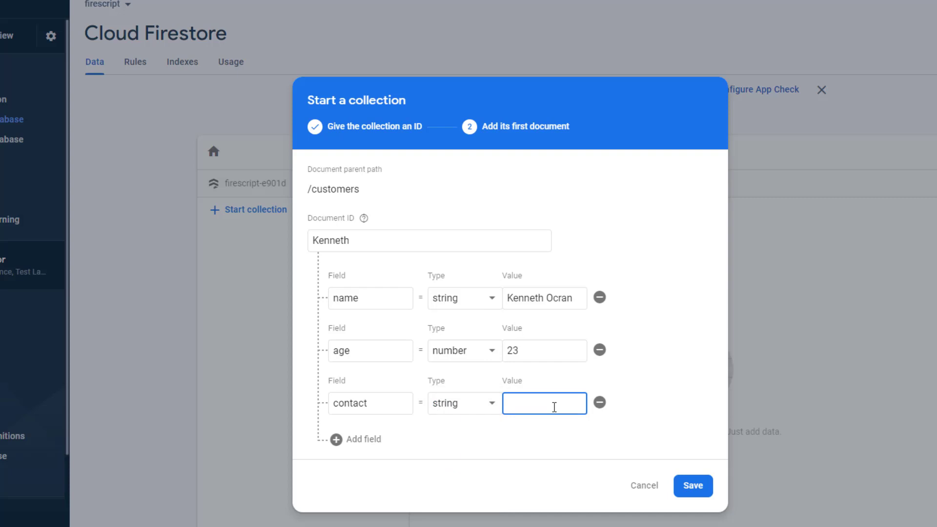
{"action": "left_click", "coordinate": [682, 483]}
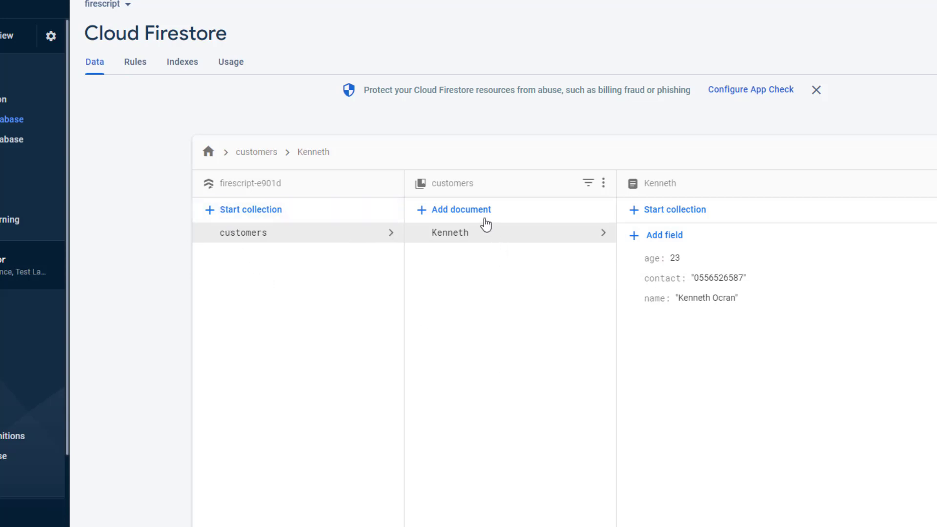
Step: Add a second customers document, using the customer's first name as ID and a name field holding their full name
{"action": "left_click", "coordinate": [469, 211]}
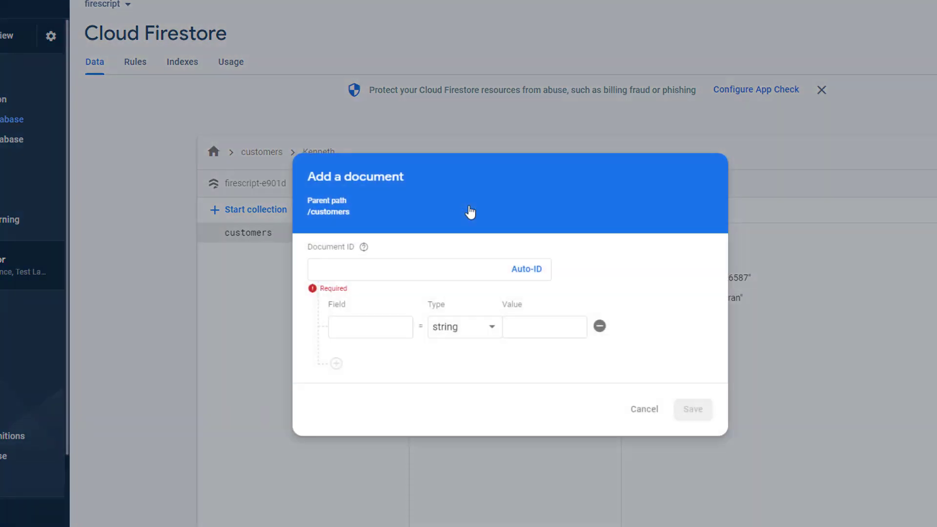
{"action": "left_click", "coordinate": [435, 271]}
{"action": "type", "text": "m"}
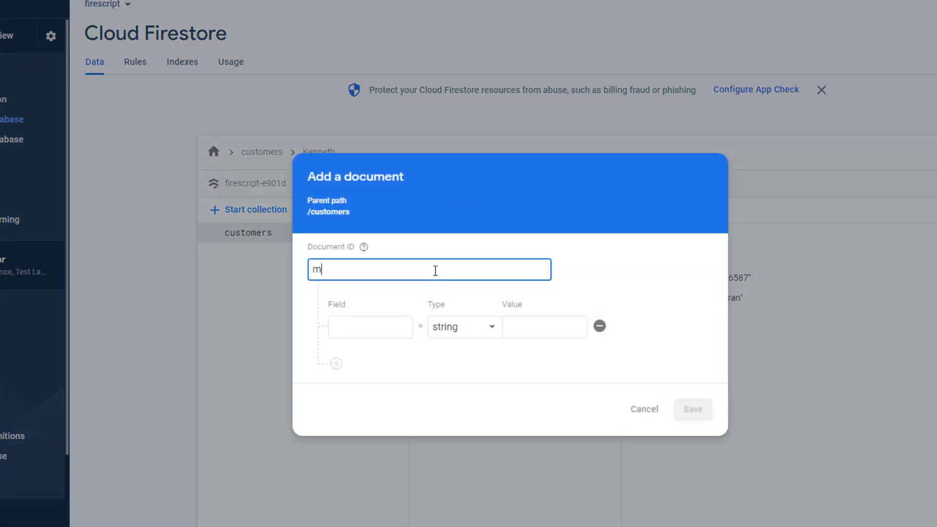
{"action": "type", "text": "ary"}
{"action": "key", "text": "Tab"}
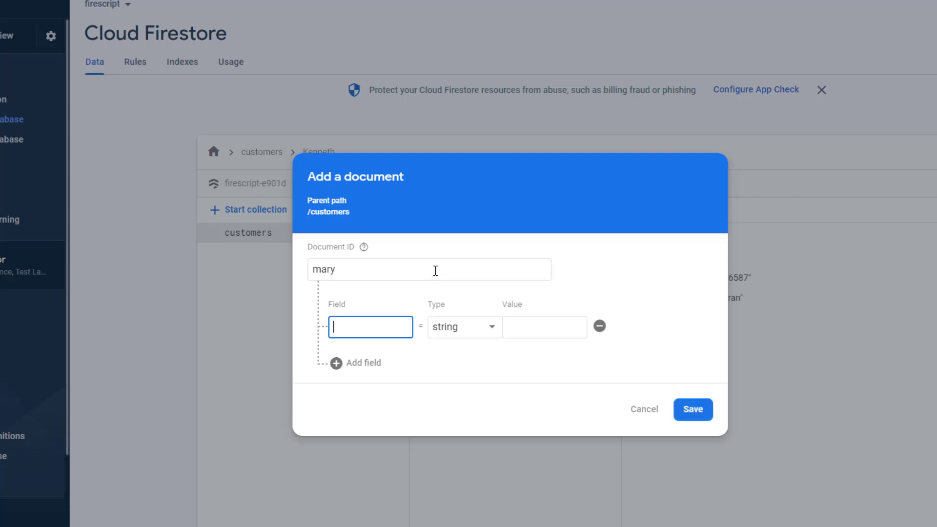
{"action": "type", "text": "name"}
{"action": "key", "text": "Tab"}
{"action": "key", "text": "Tab"}
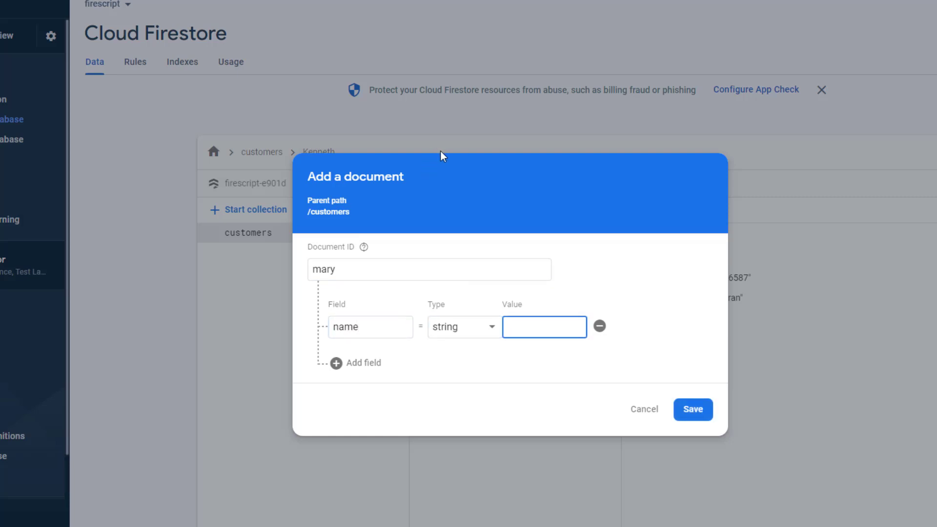
Step: Add a number field 'age' with value 33
{"action": "left_click", "coordinate": [374, 369]}
{"action": "left_click", "coordinate": [375, 358]}
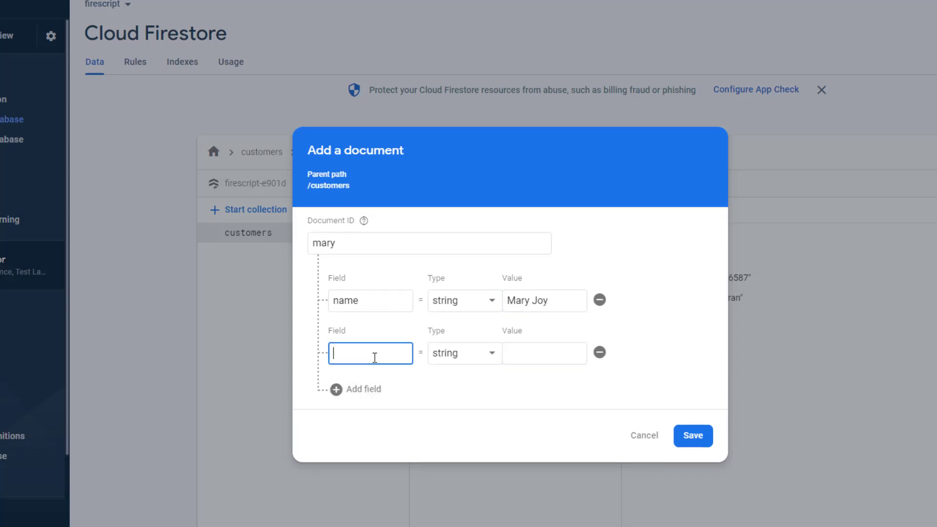
{"action": "type", "text": "age"}
{"action": "left_click", "coordinate": [481, 359]}
{"action": "left_click", "coordinate": [481, 373]}
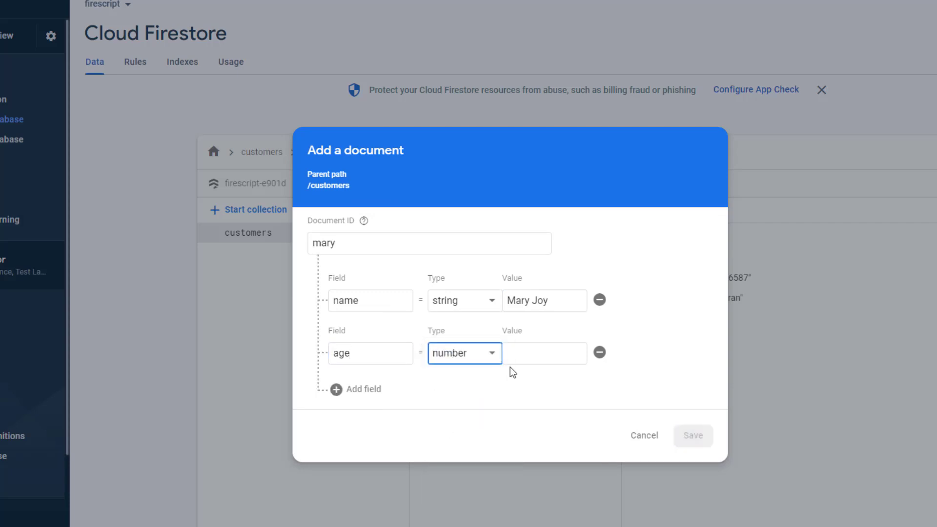
{"action": "left_click", "coordinate": [542, 355]}
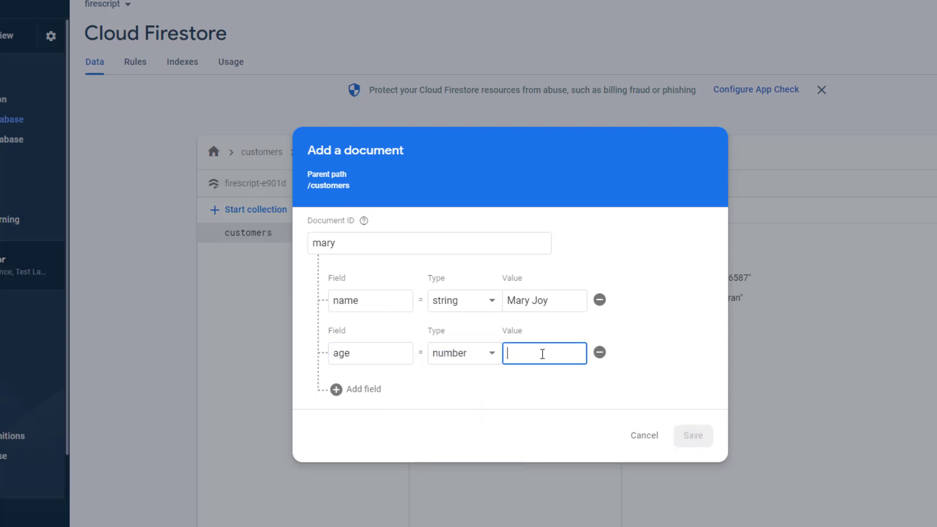
{"action": "type", "text": "33"}
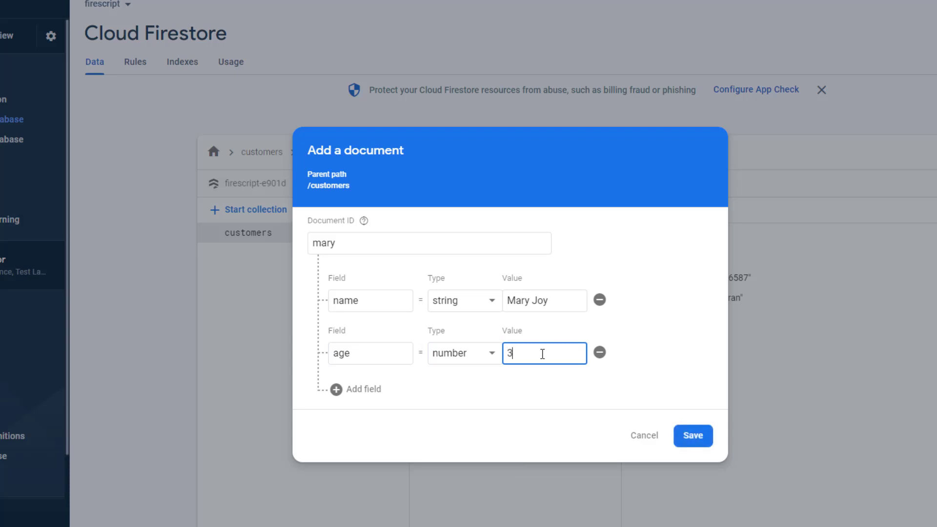
Step: Add a 'contact' field with the customer's phone number and save the document
{"action": "left_click", "coordinate": [362, 398]}
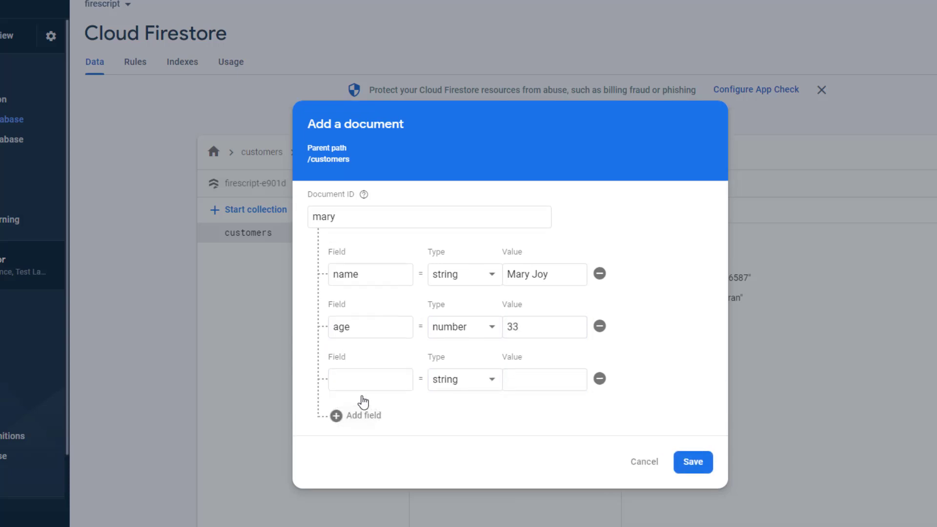
{"action": "left_click", "coordinate": [355, 372]}
{"action": "type", "text": "co n"}
{"action": "key", "text": "BackSpace"}
{"action": "key", "text": "BackSpace"}
{"action": "type", "text": "ntact"}
{"action": "left_click", "coordinate": [529, 383]}
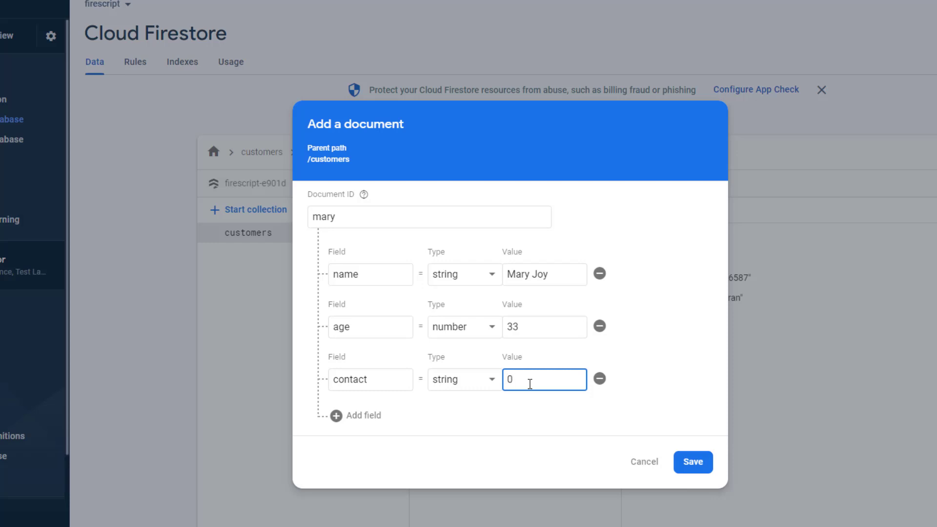
{"action": "left_click", "coordinate": [699, 471]}
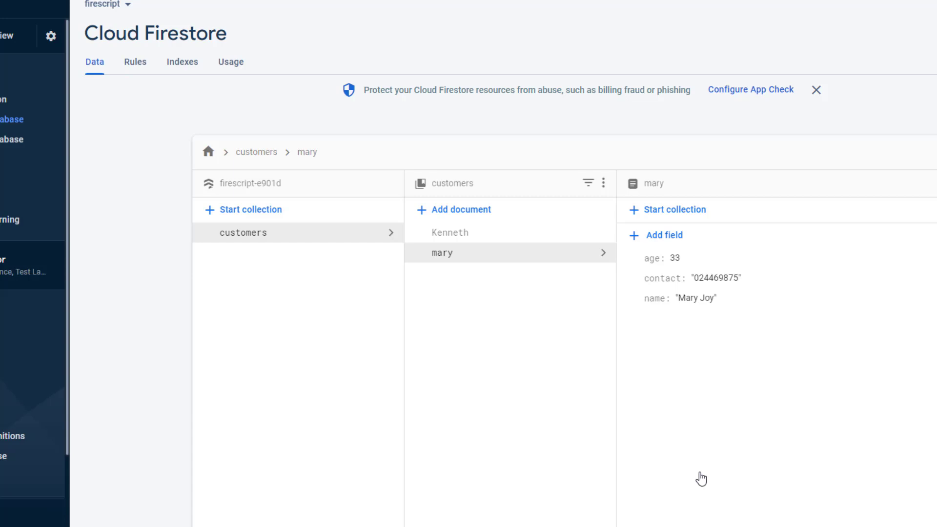
Step: Inspect the fields of the first and second customer documents, finishing on the first
{"action": "left_click", "coordinate": [438, 235]}
{"action": "right_click", "coordinate": [440, 237]}
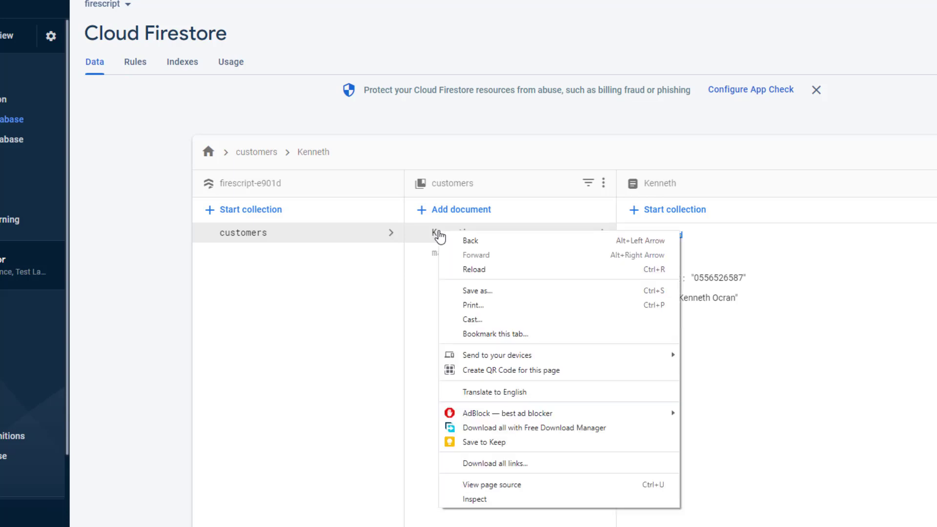
{"action": "left_click", "coordinate": [425, 236]}
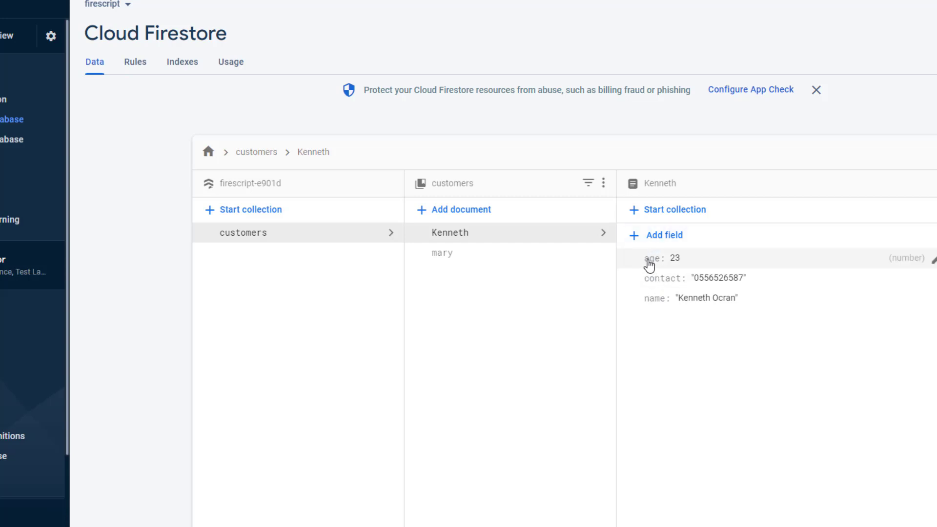
{"action": "left_click", "coordinate": [522, 258]}
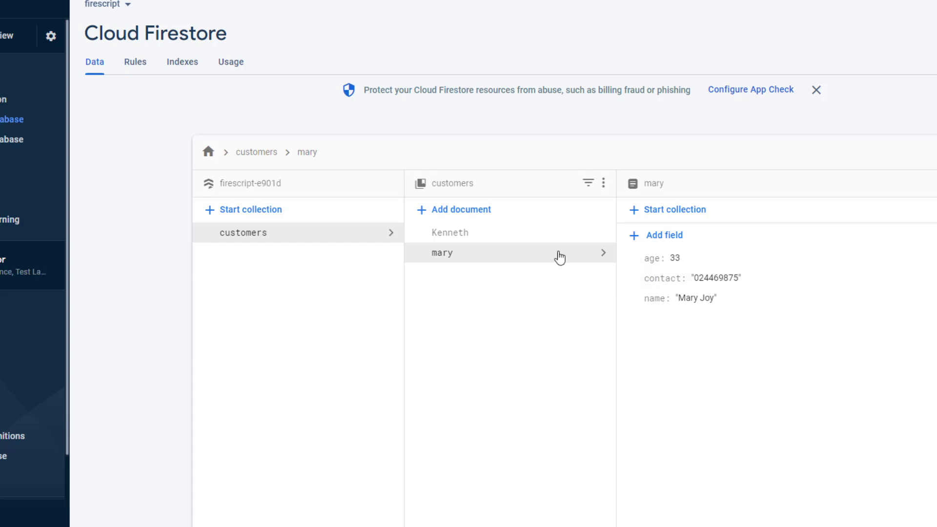
{"action": "left_click", "coordinate": [542, 234]}
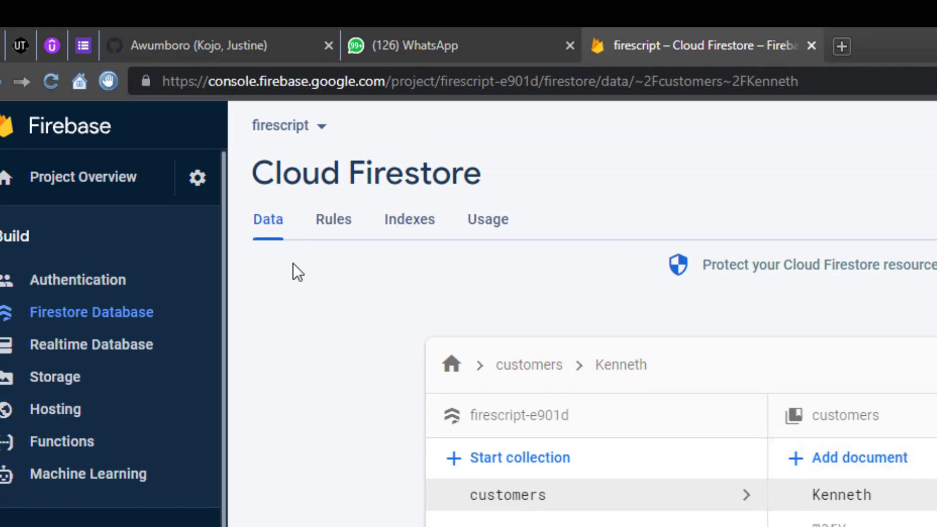
Step: Open Project settings from the gear menu and go to the Service accounts tab
{"action": "left_click", "coordinate": [204, 185]}
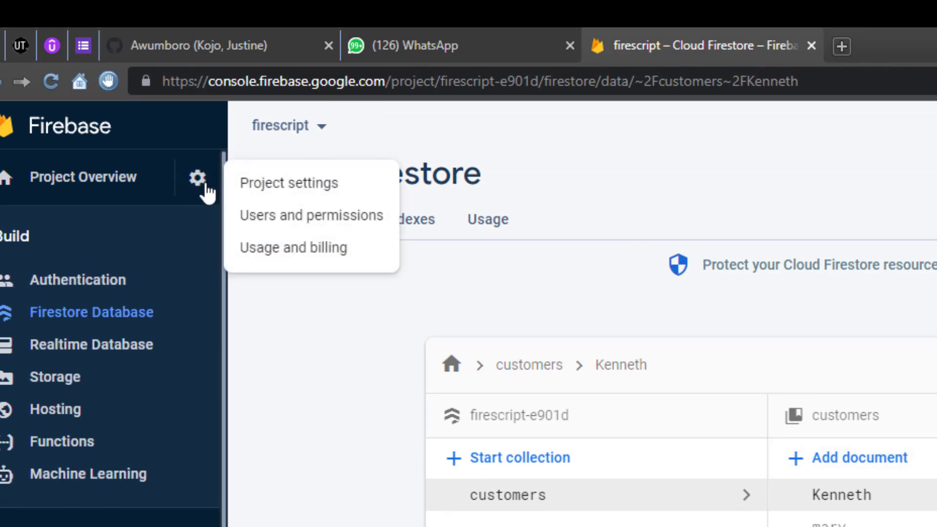
{"action": "left_click", "coordinate": [269, 185]}
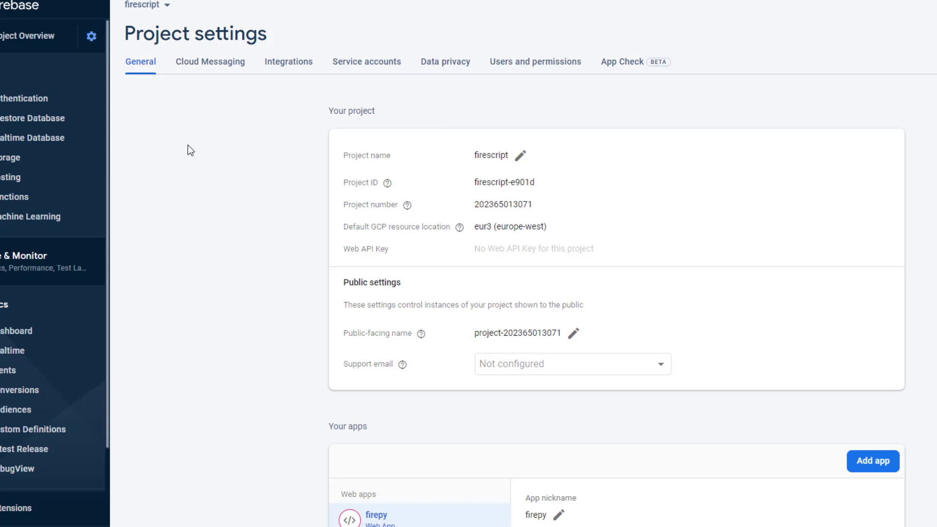
{"action": "scroll", "coordinate": [187, 149], "scroll_direction": "down", "scroll_amount": 10}
{"action": "scroll", "coordinate": [187, 149], "scroll_direction": "up", "scroll_amount": 10}
{"action": "scroll", "coordinate": [186, 148], "scroll_direction": "down", "scroll_amount": 10}
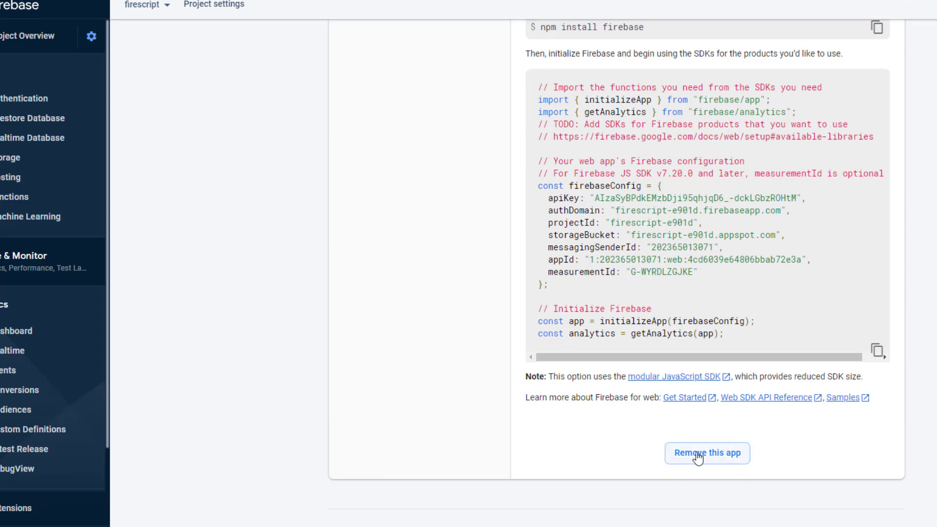
{"action": "scroll", "coordinate": [501, 446], "scroll_direction": "up", "scroll_amount": 10}
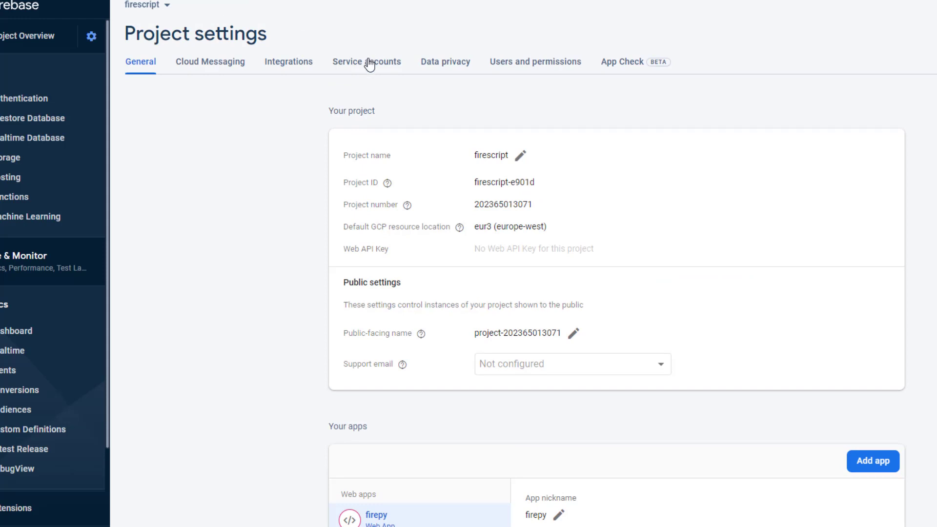
{"action": "left_click", "coordinate": [370, 64]}
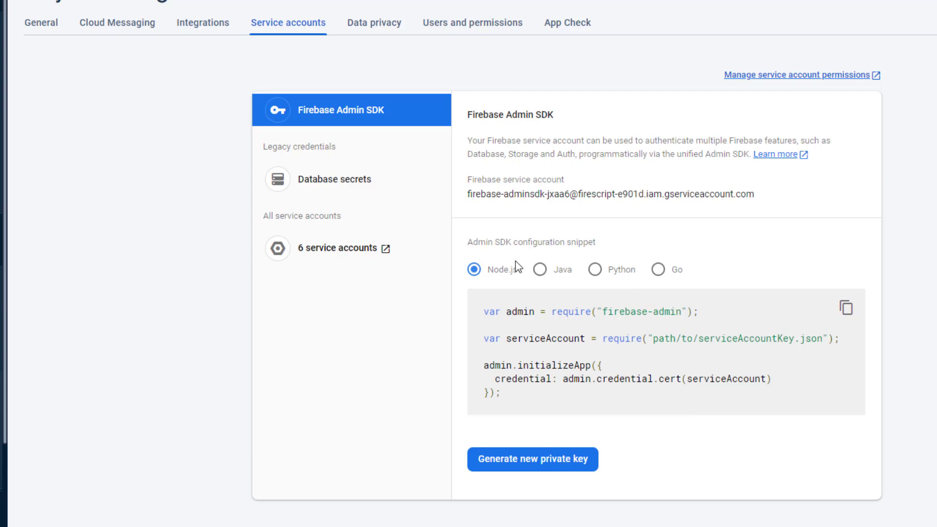
Step: Switch the Admin SDK snippet to Python and request a new private key
{"action": "left_click", "coordinate": [600, 275]}
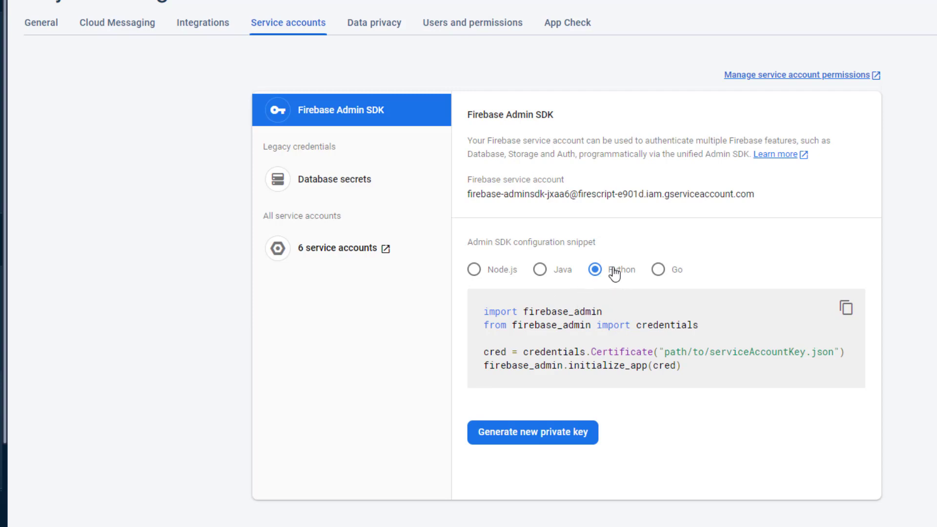
{"action": "left_click", "coordinate": [576, 436]}
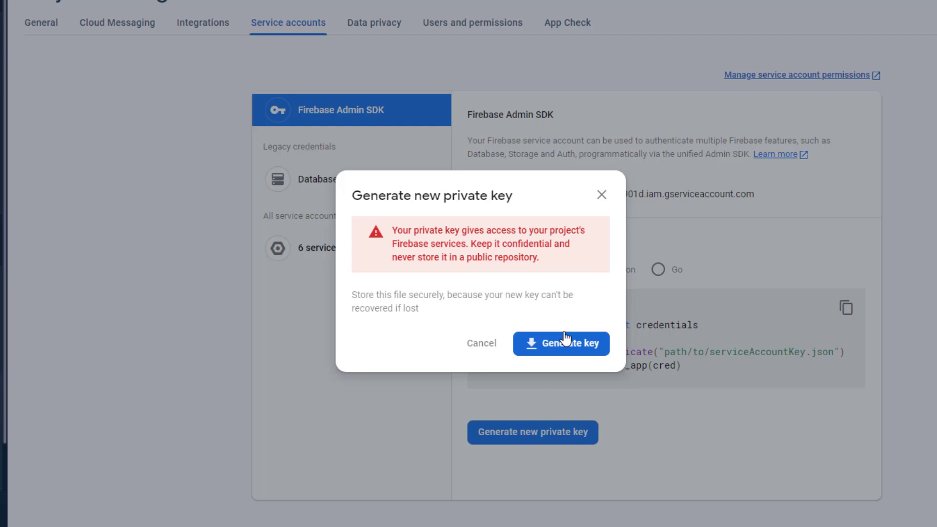
Step: Generate the Admin SDK private key and save its JSON file in the module folder
{"action": "left_click", "coordinate": [569, 344]}
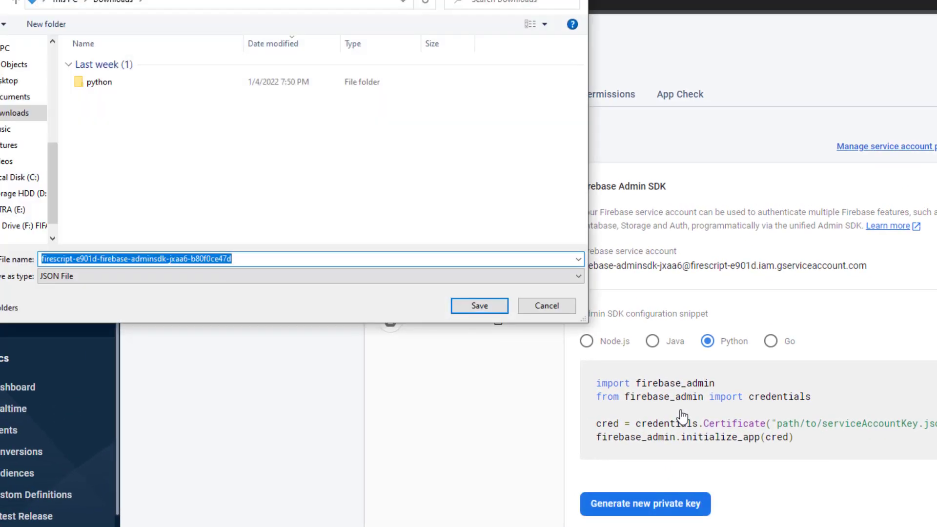
{"action": "left_click", "coordinate": [16, 86]}
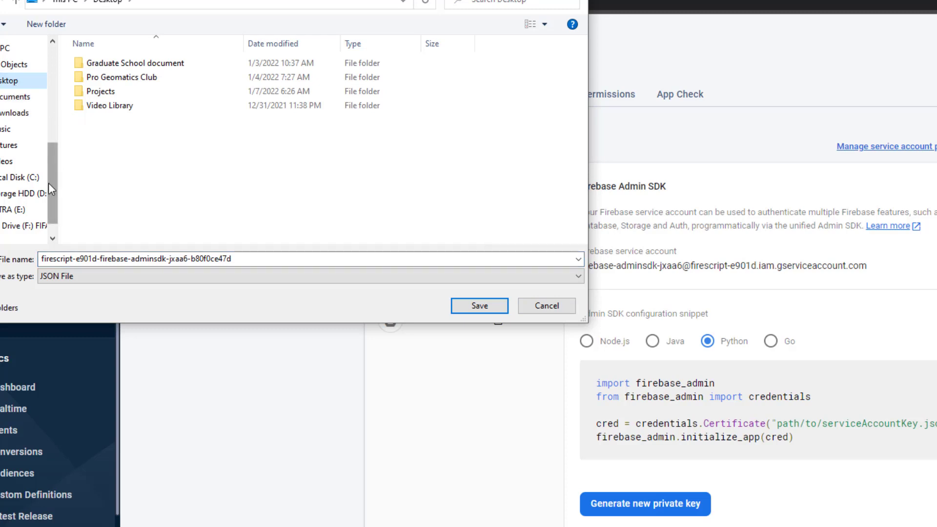
{"action": "left_click_drag", "start_coordinate": [48, 183], "coordinate": [43, 96]}
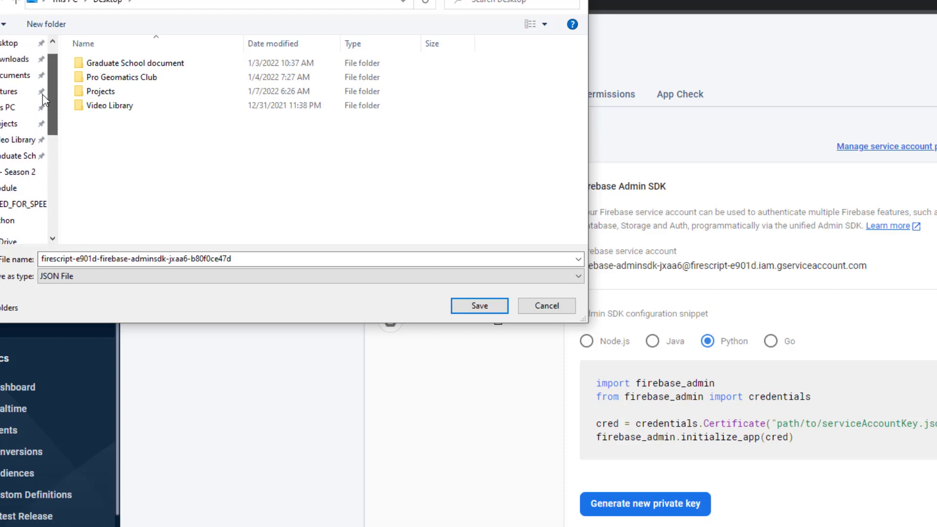
{"action": "left_click", "coordinate": [19, 190]}
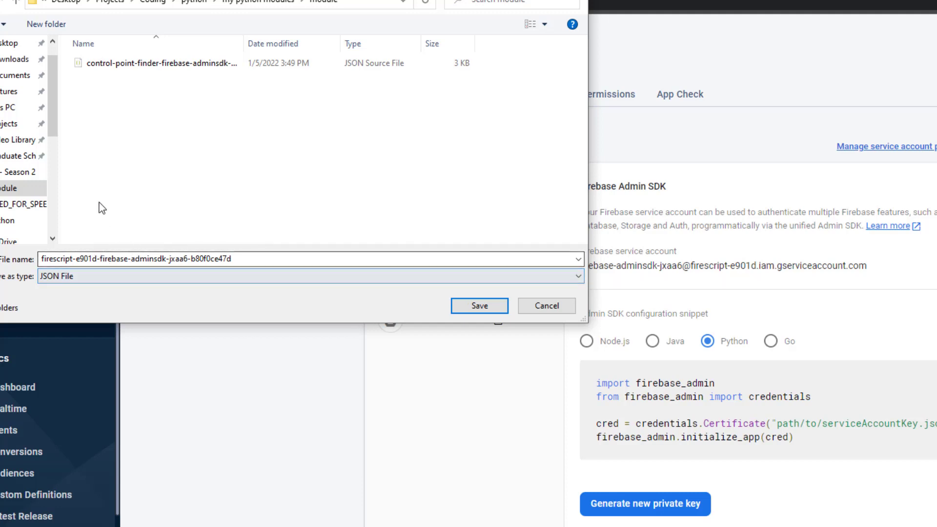
{"action": "left_click", "coordinate": [475, 302]}
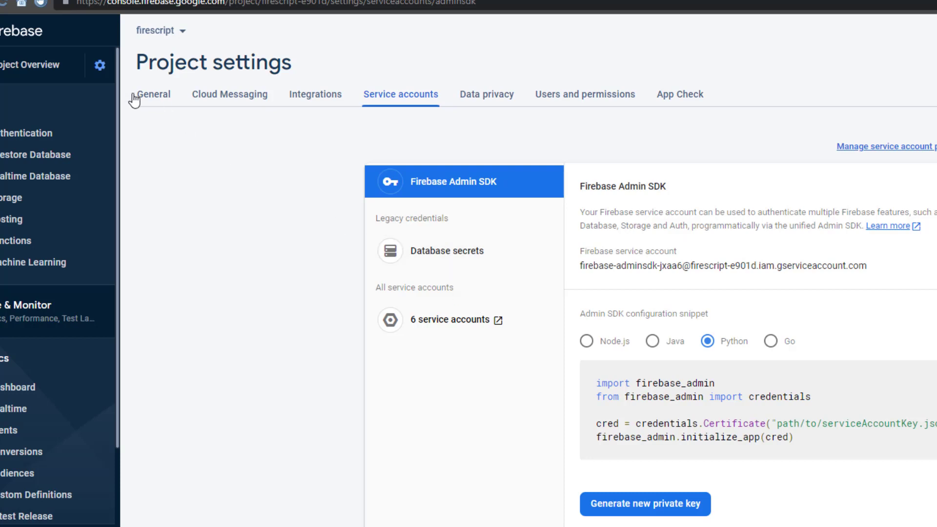
Step: Return to the Firestore Database section from the left sidebar
{"action": "left_click", "coordinate": [55, 157]}
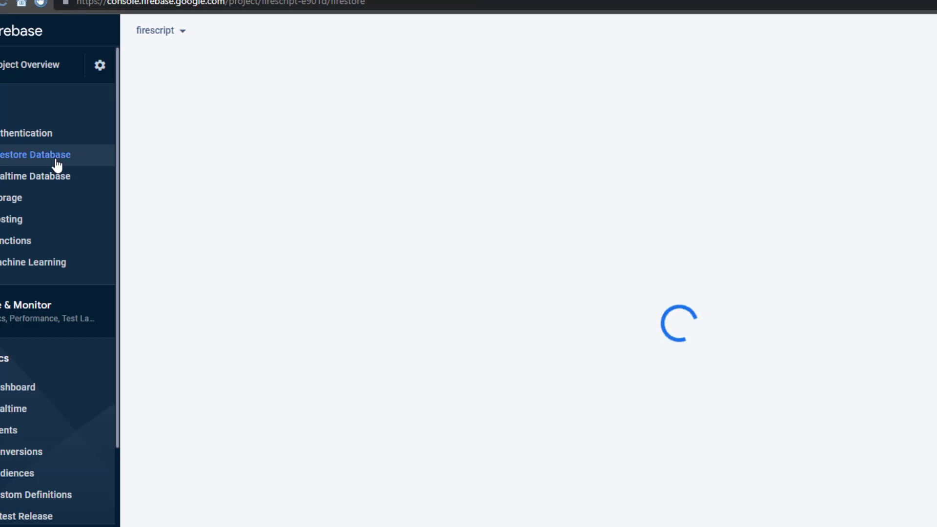